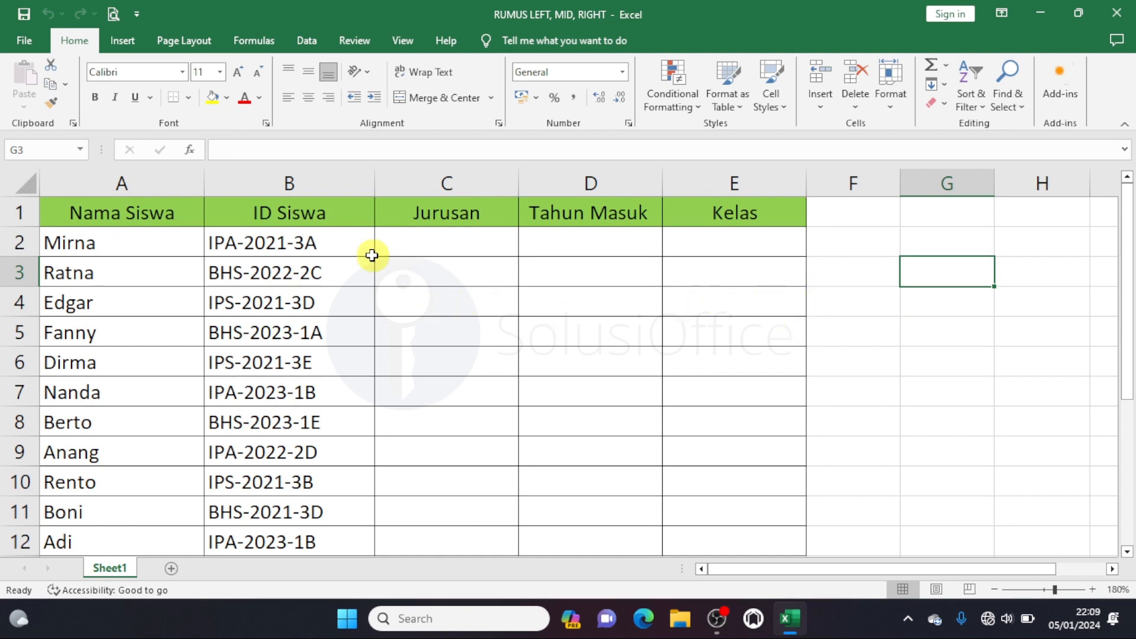
Extract the three-letter major code from the first student's ID into Jurusan cell C2 with the formula =LEFT(B2;3)
double_click(336, 240)
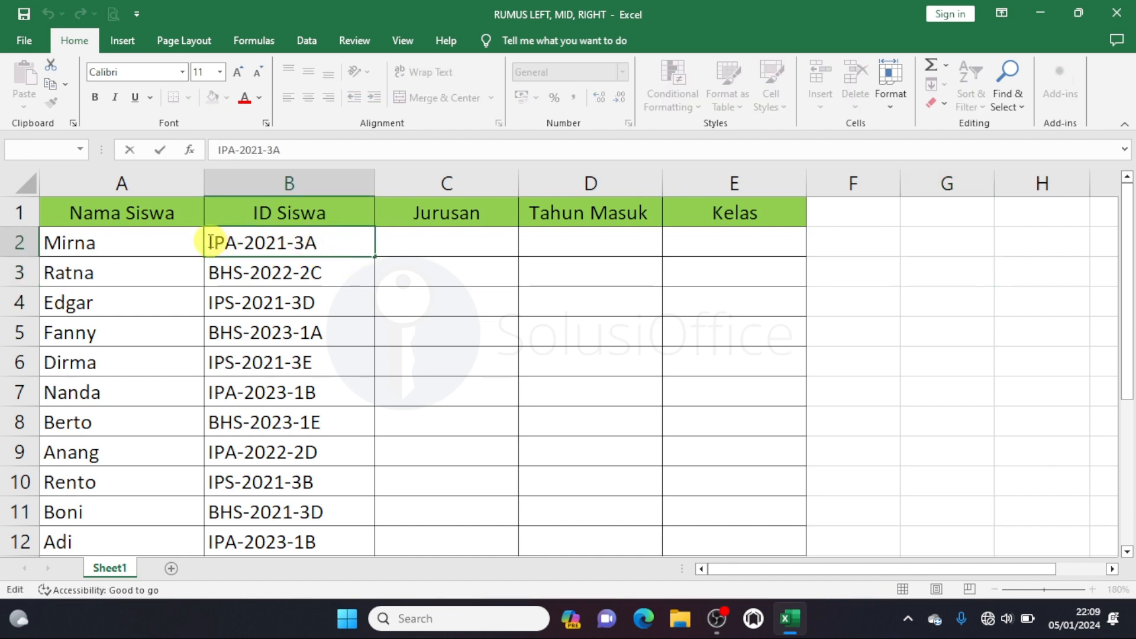
drag(210, 242, 238, 242)
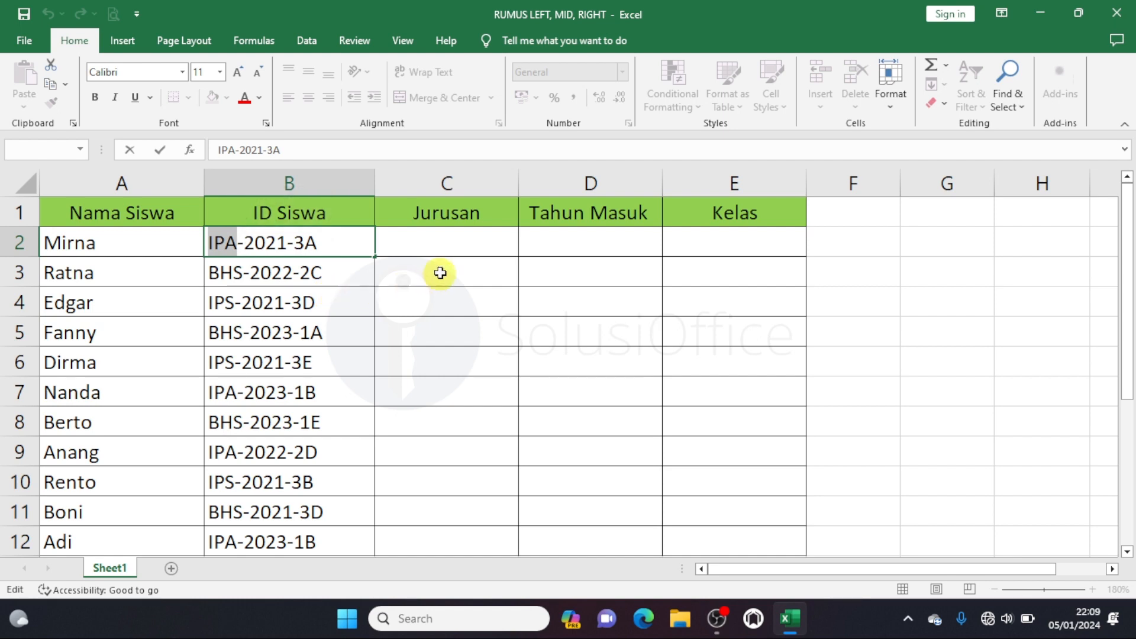
click(454, 243)
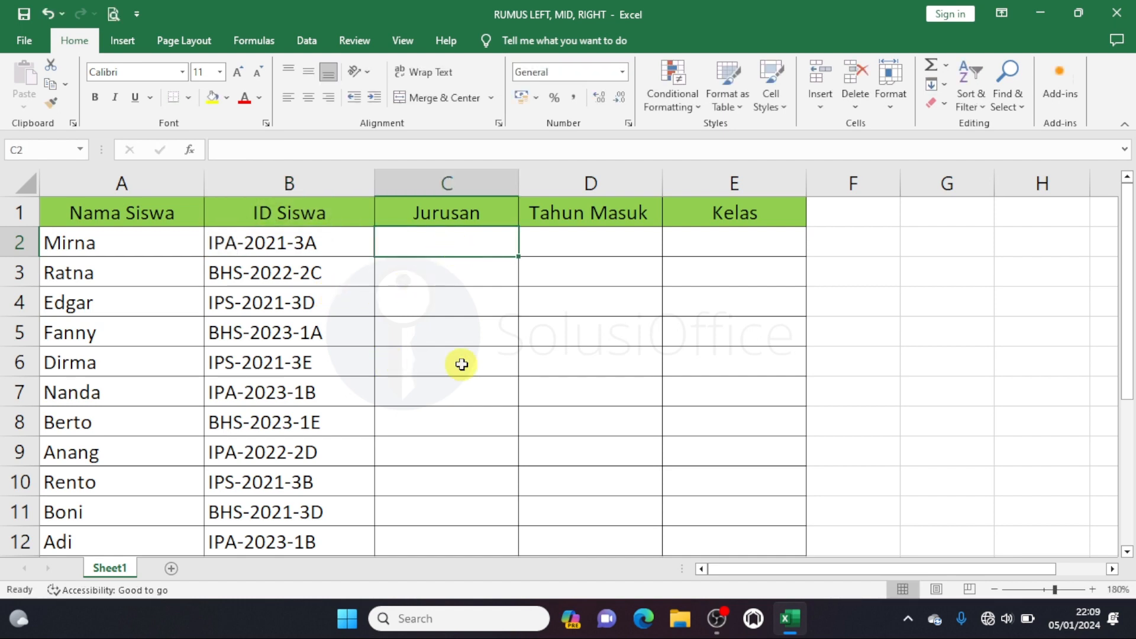
text(=le)
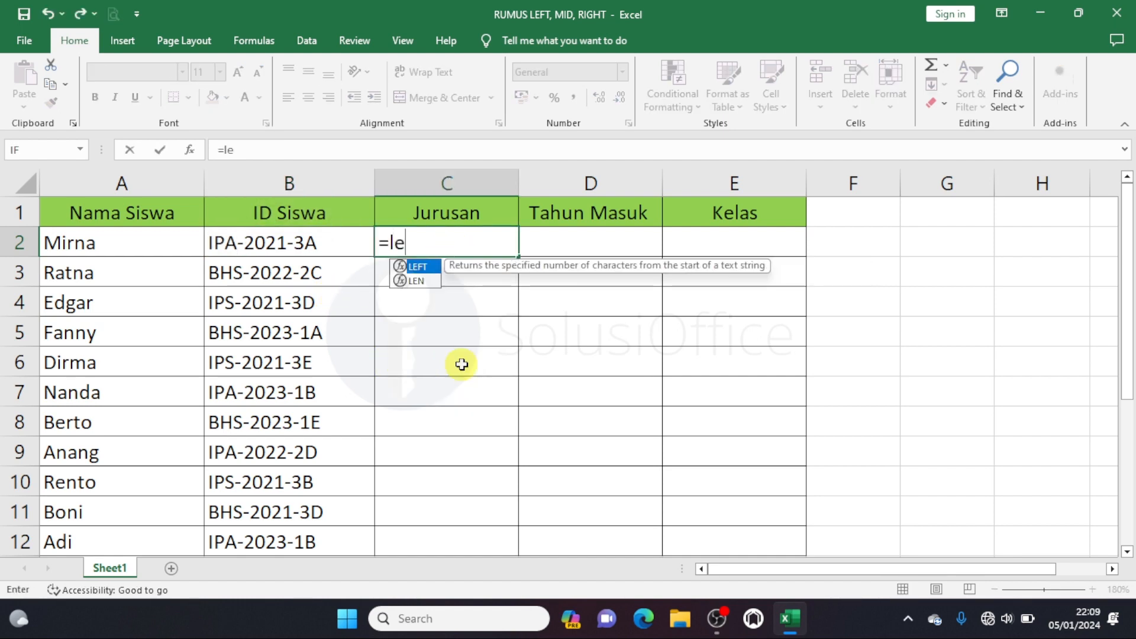
text(ft()
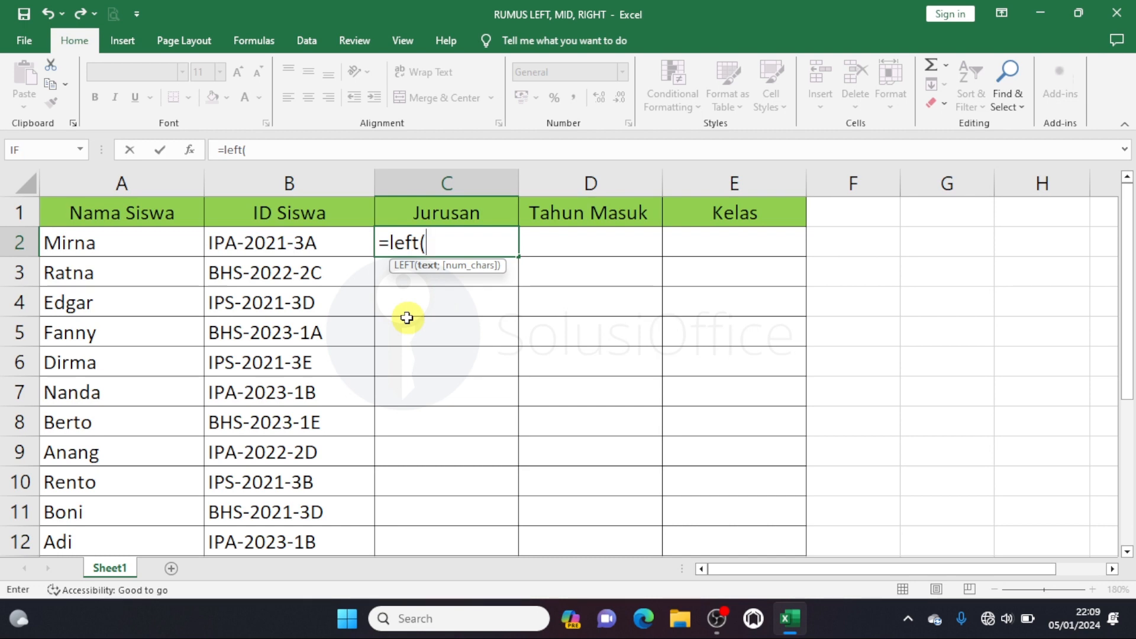
click(339, 245)
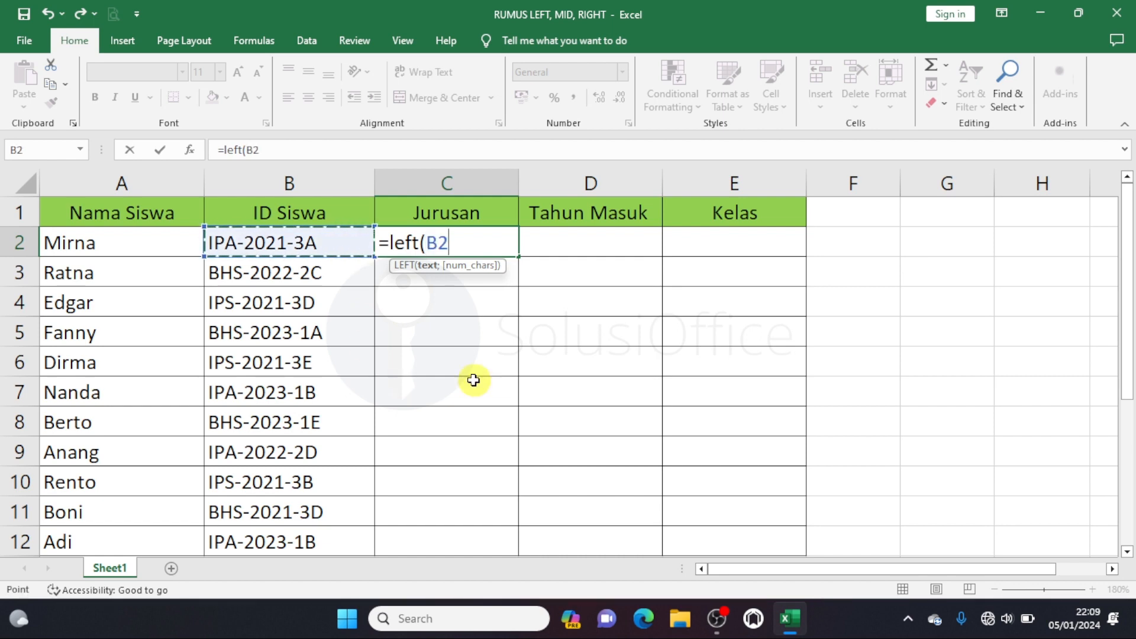
text(;)
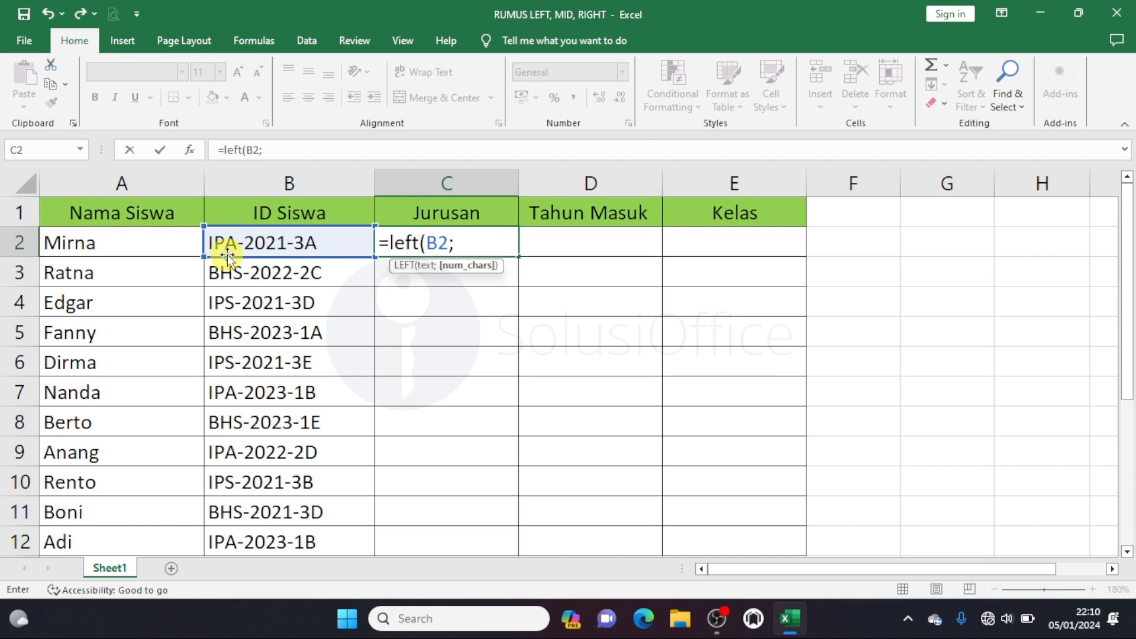
text(3))
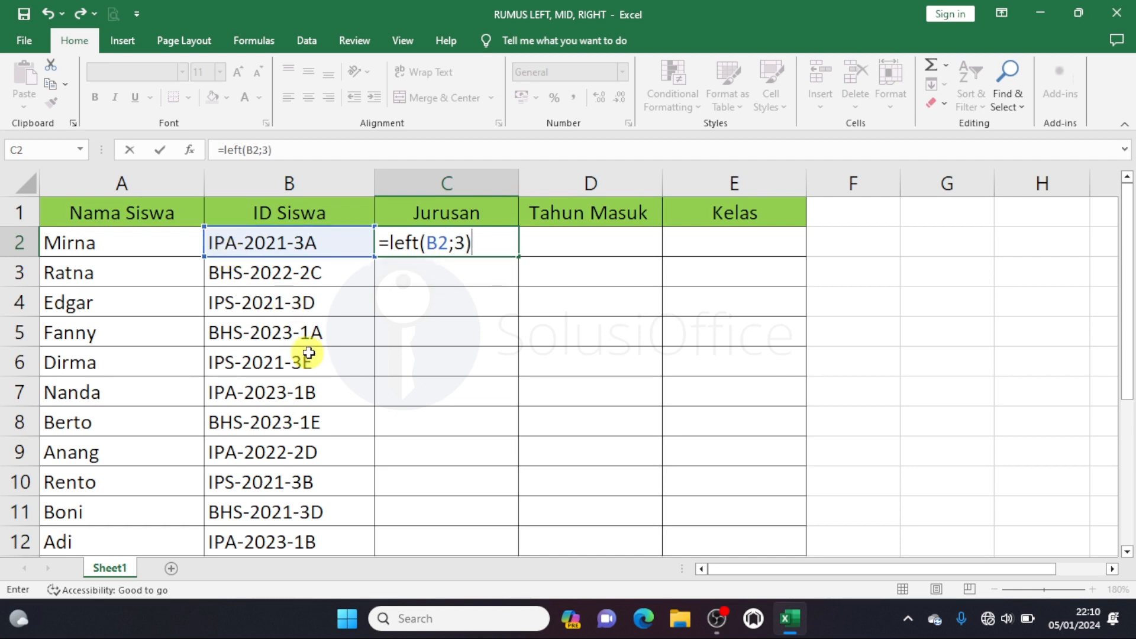
key(Return)
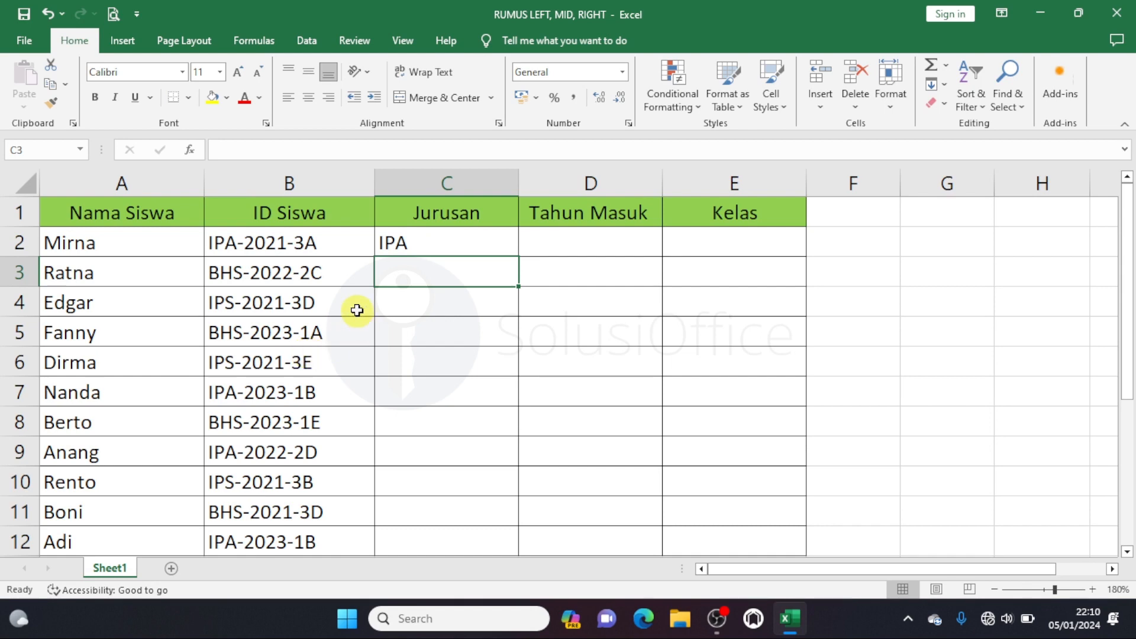
Review the formula in C2 and examine the first three characters of the ID Siswa codes in B2, B3 and B4
click(322, 243)
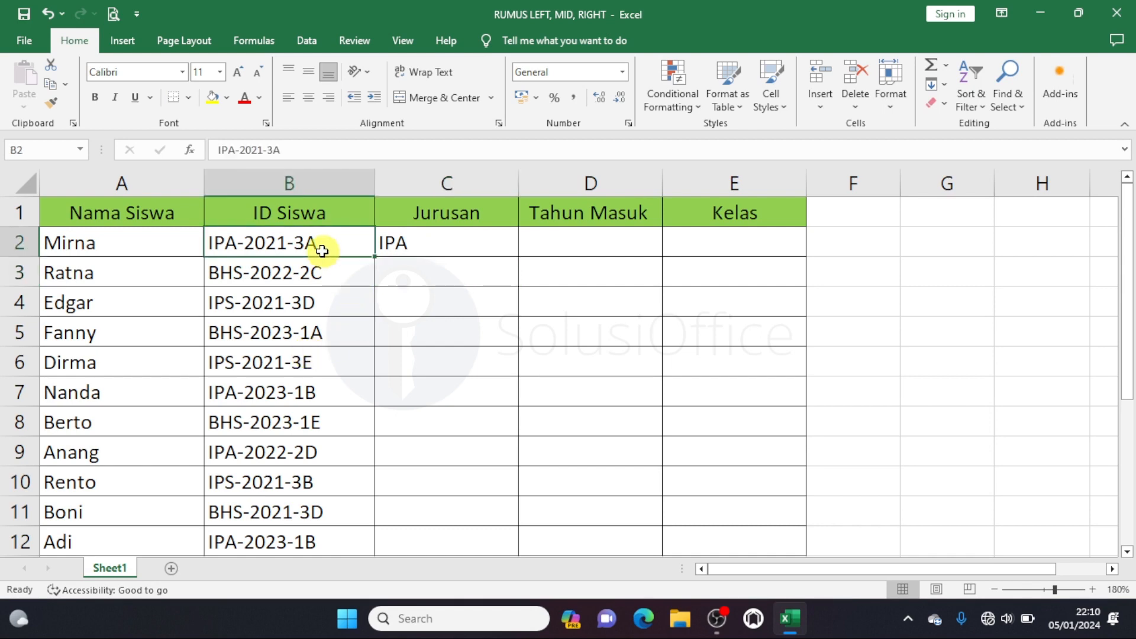
click(446, 243)
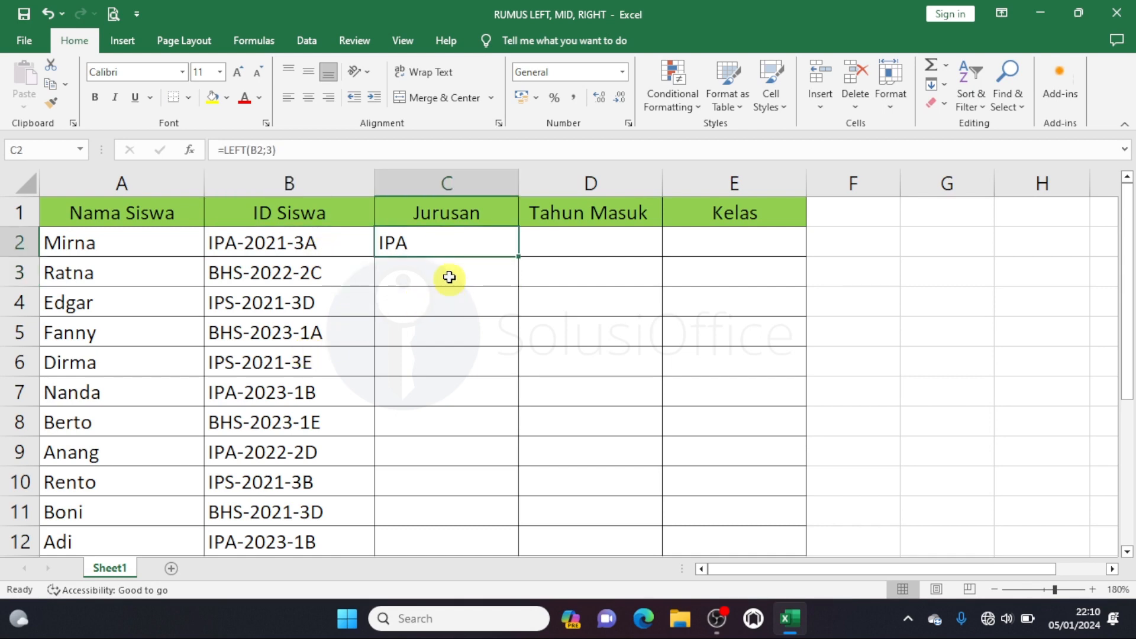
click(446, 274)
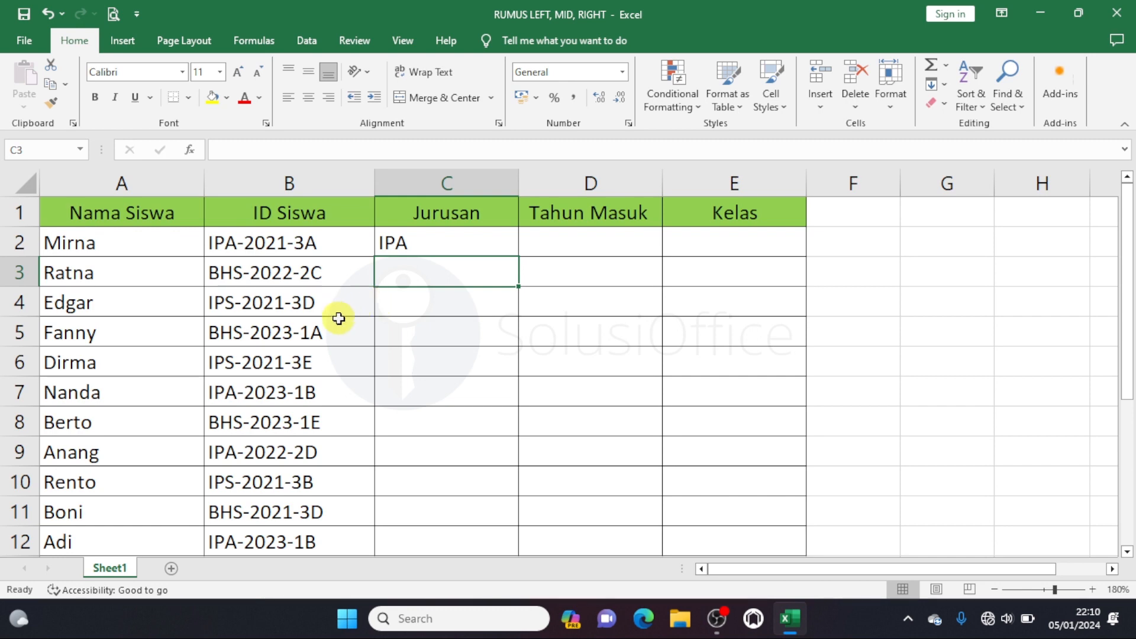
click(304, 250)
drag(227, 287, 266, 398)
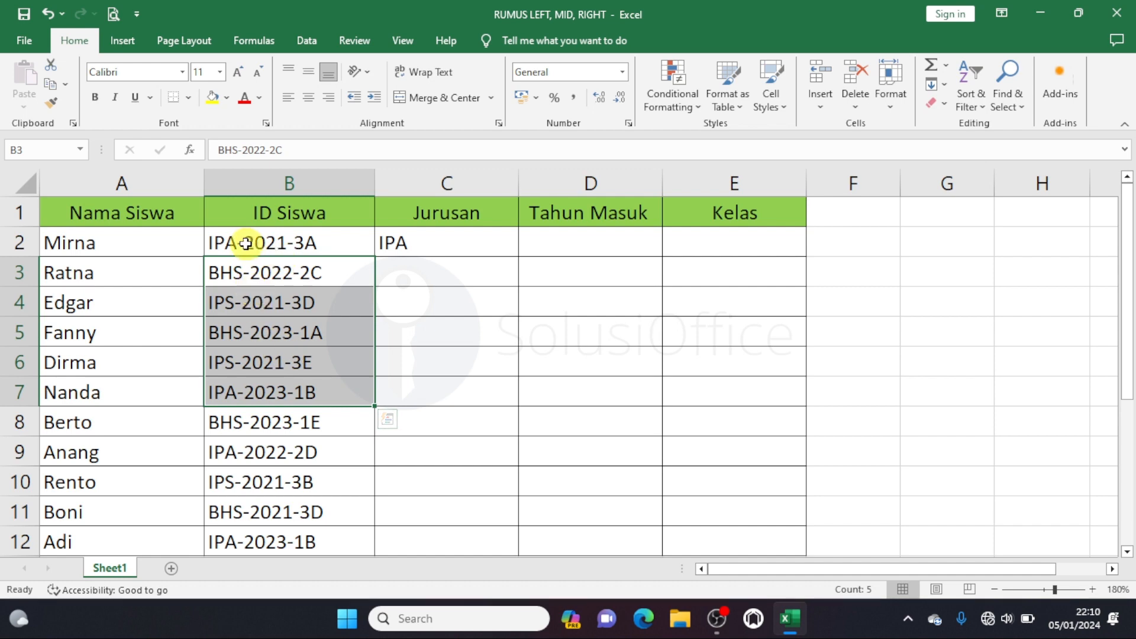
double_click(246, 243)
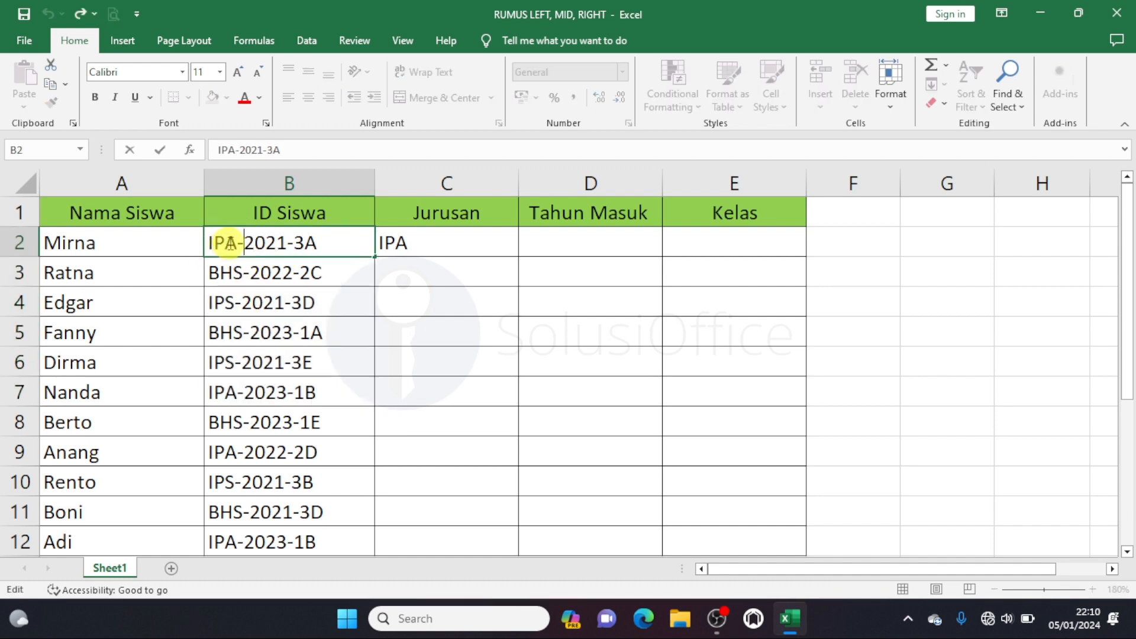
drag(224, 247, 215, 244)
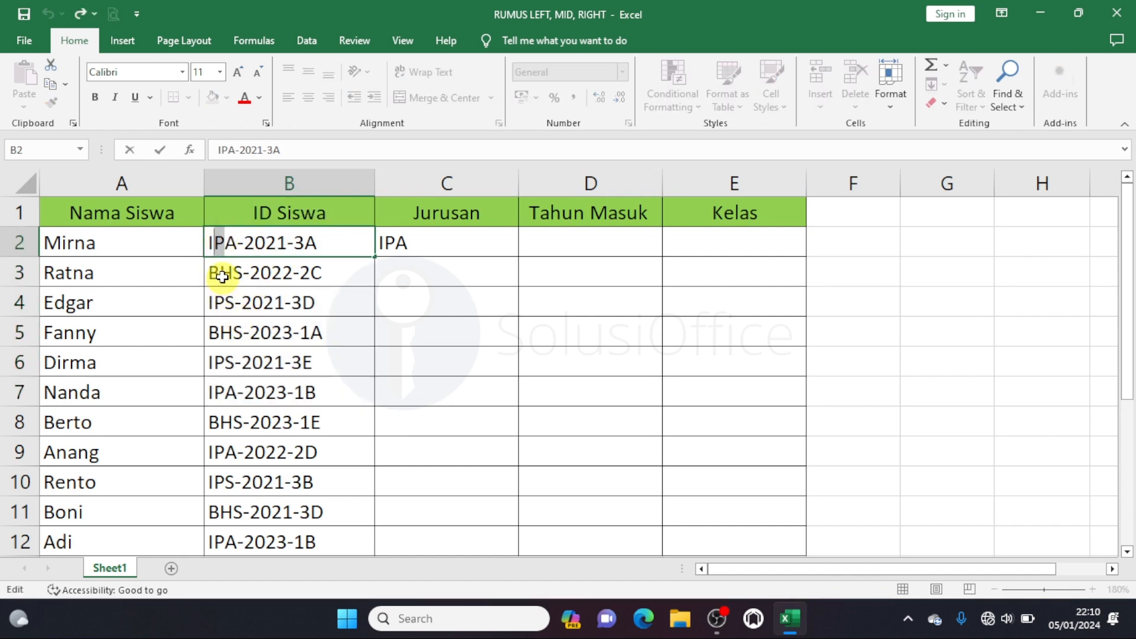
click(324, 279)
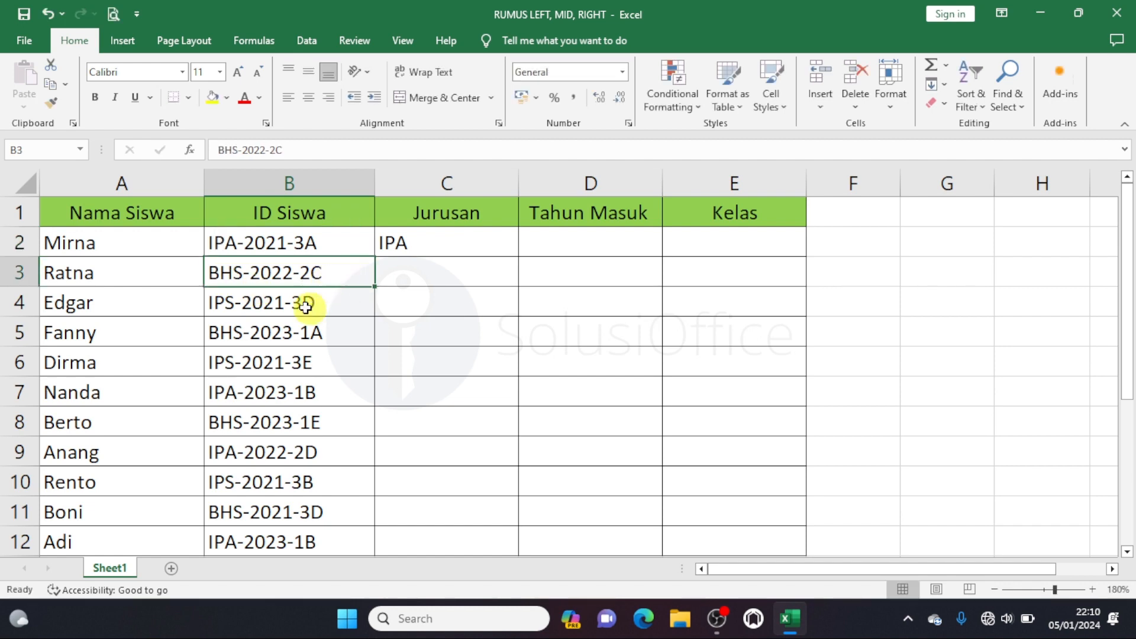
double_click(235, 274)
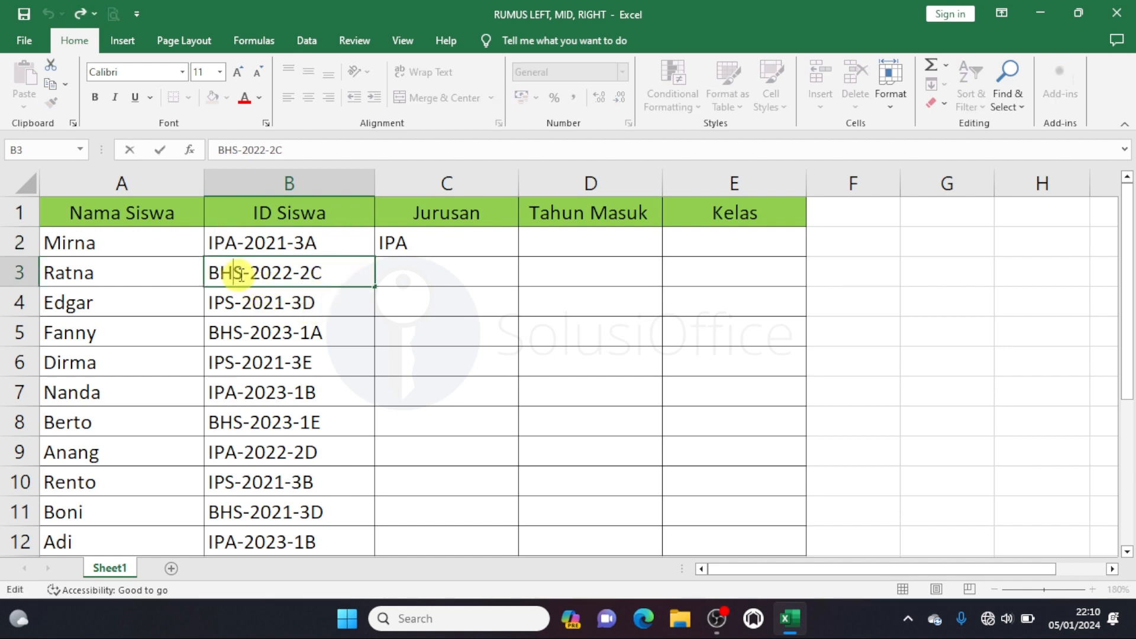
drag(238, 274, 208, 274)
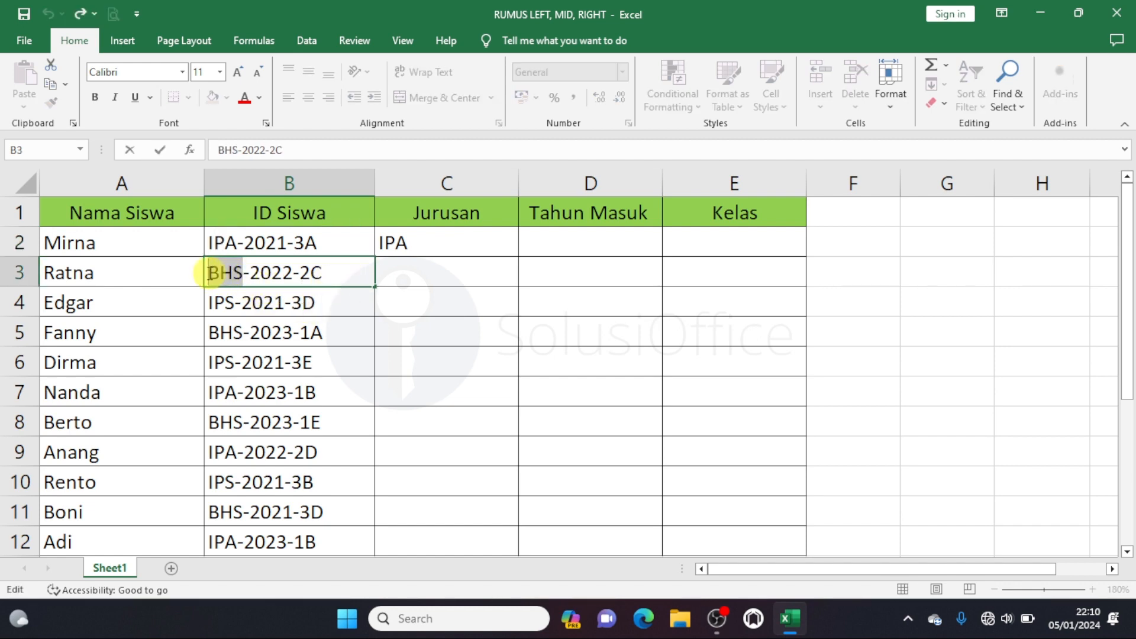
double_click(308, 303)
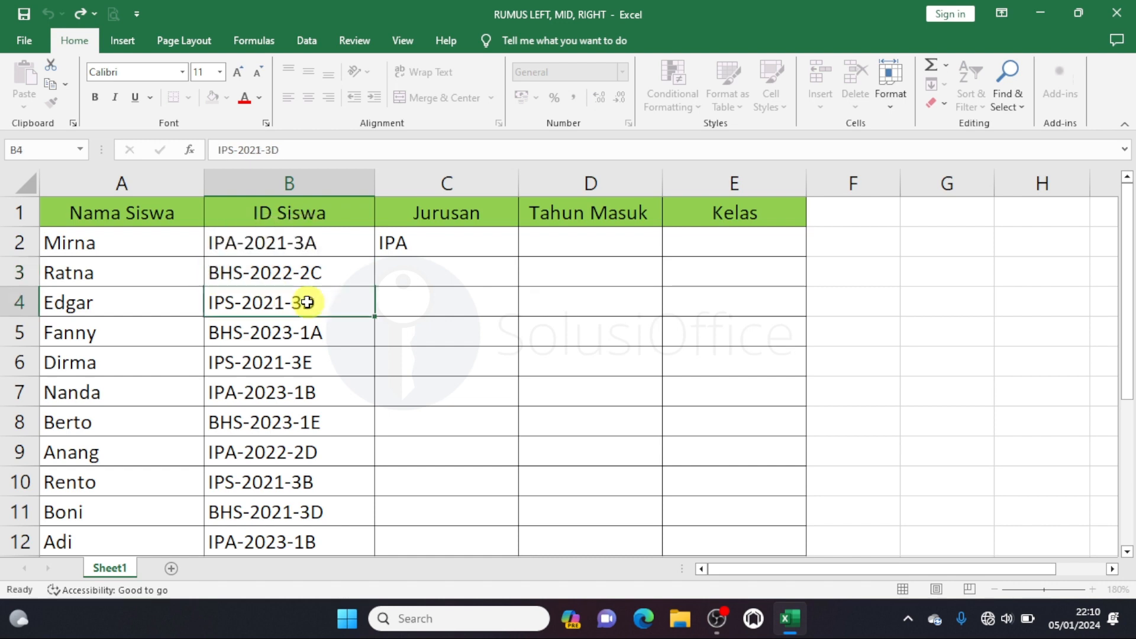
click(233, 304)
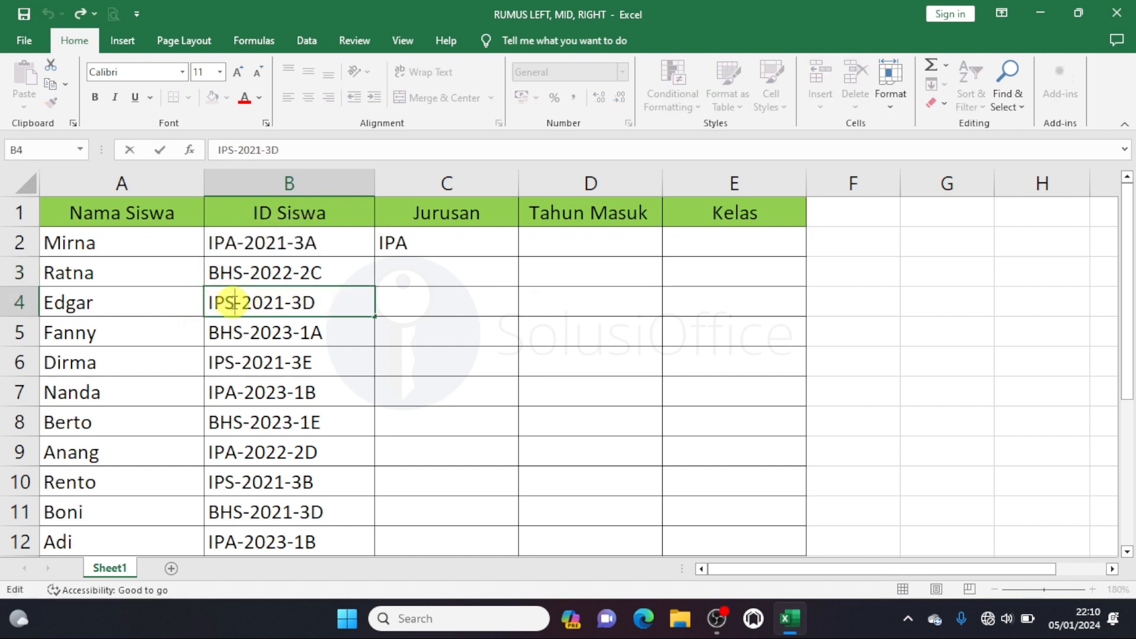
drag(235, 304, 208, 302)
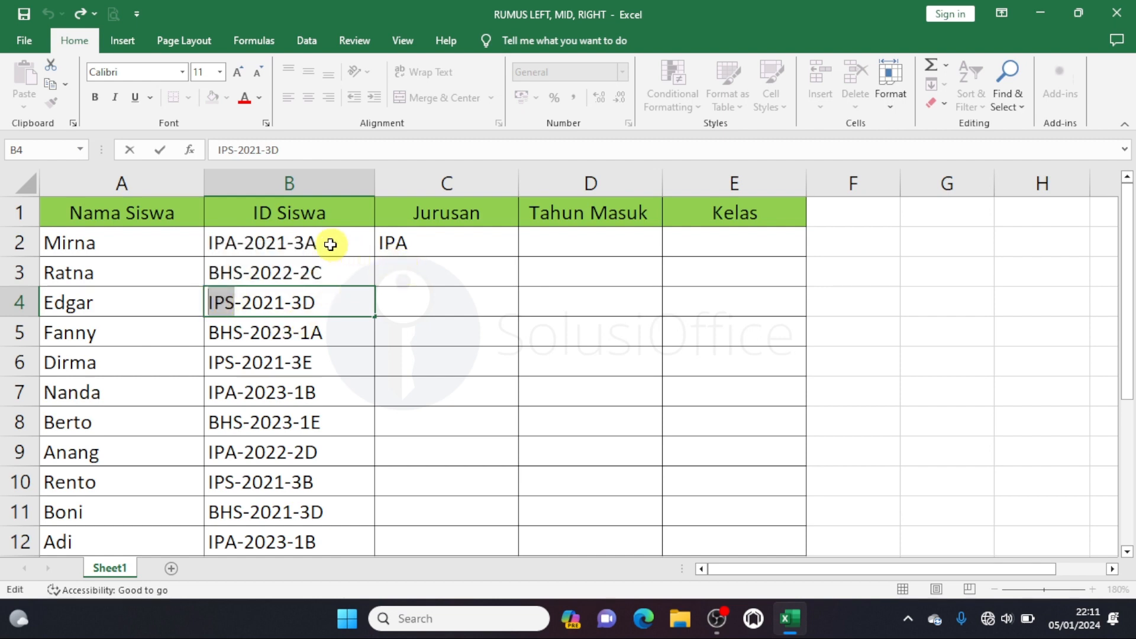
key(Escape)
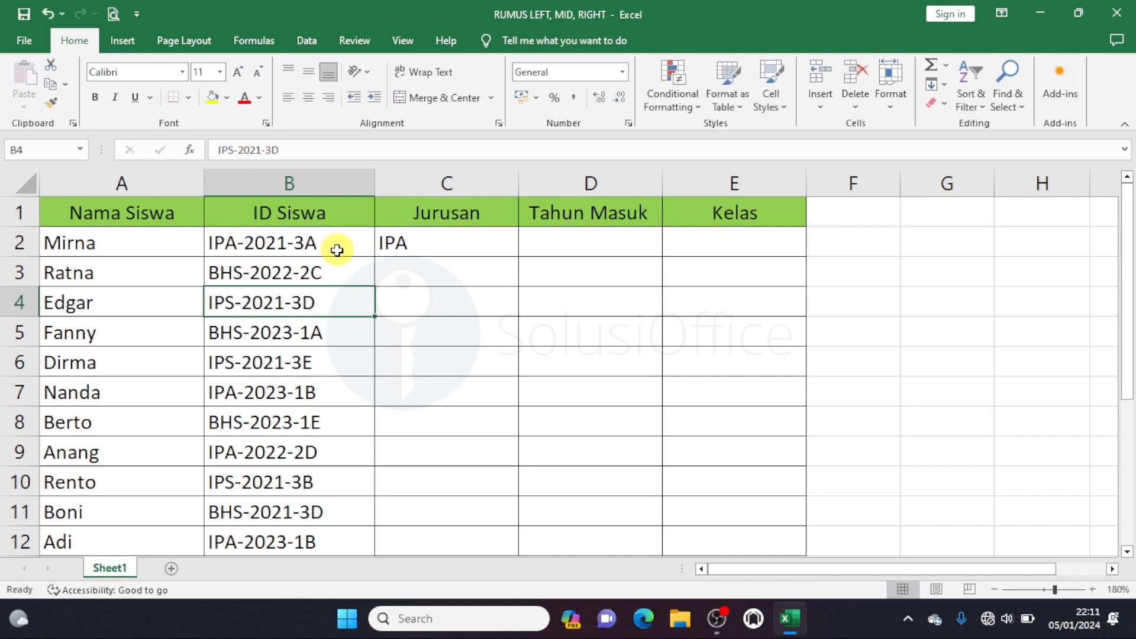
Examine the four-digit year in the middle of the ID Siswa codes, looking closely at B2 and B3
click(329, 246)
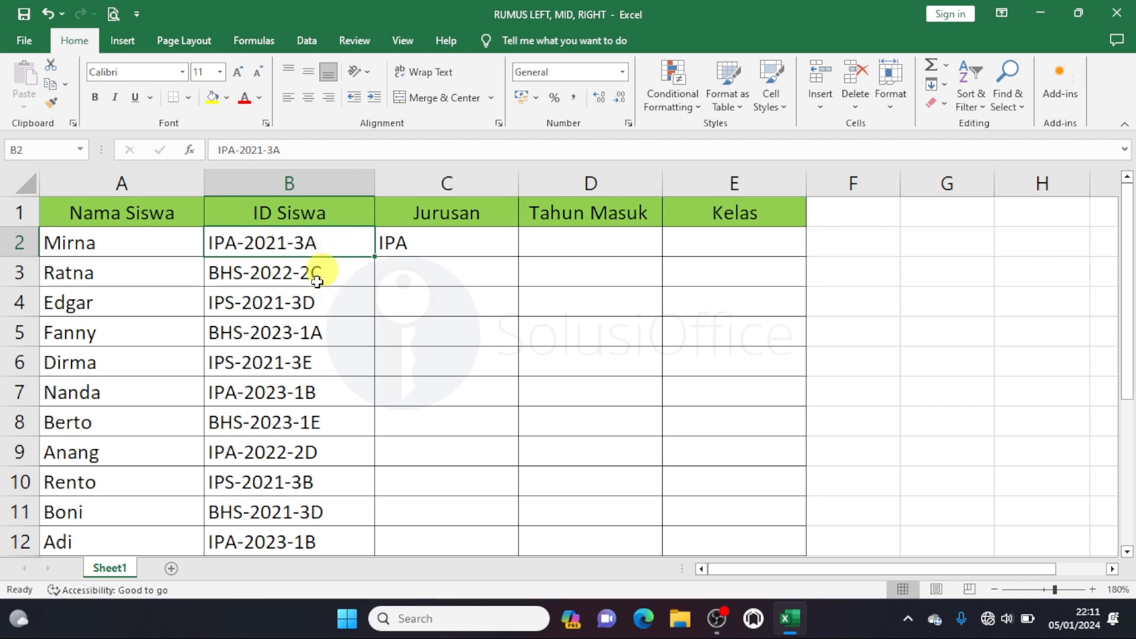
drag(336, 273, 317, 510)
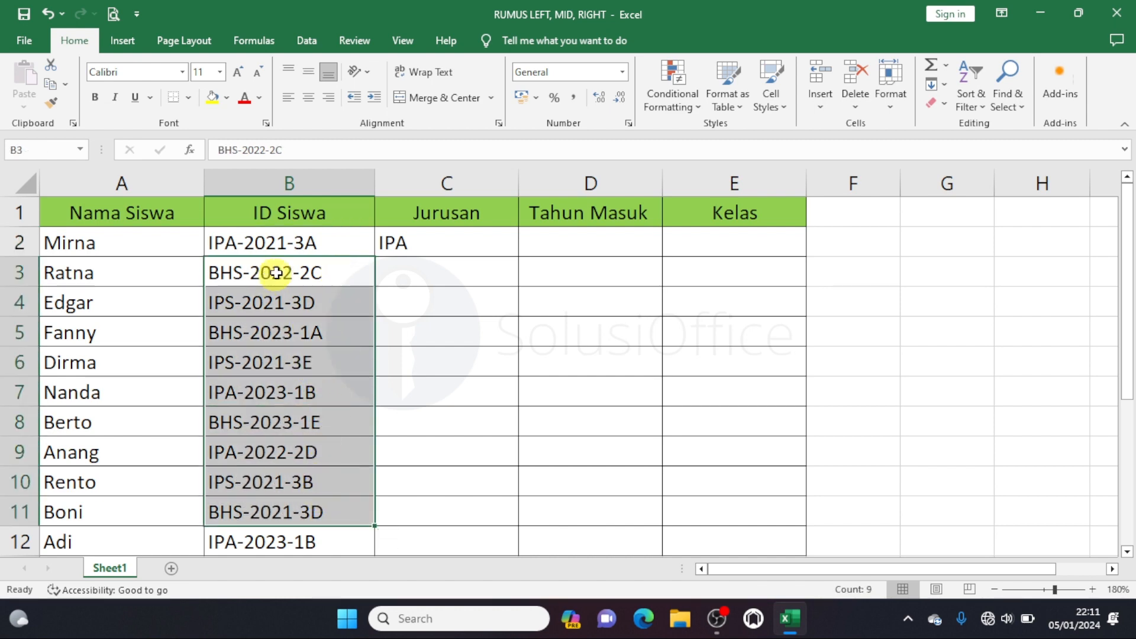
click(274, 248)
double_click(275, 248)
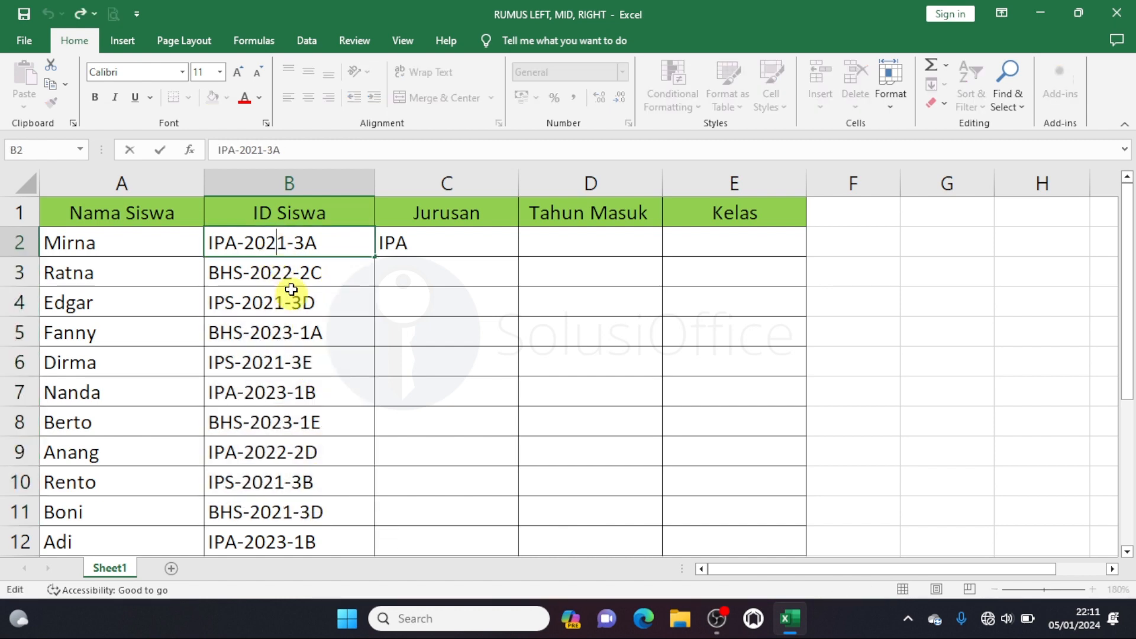
drag(245, 247, 287, 245)
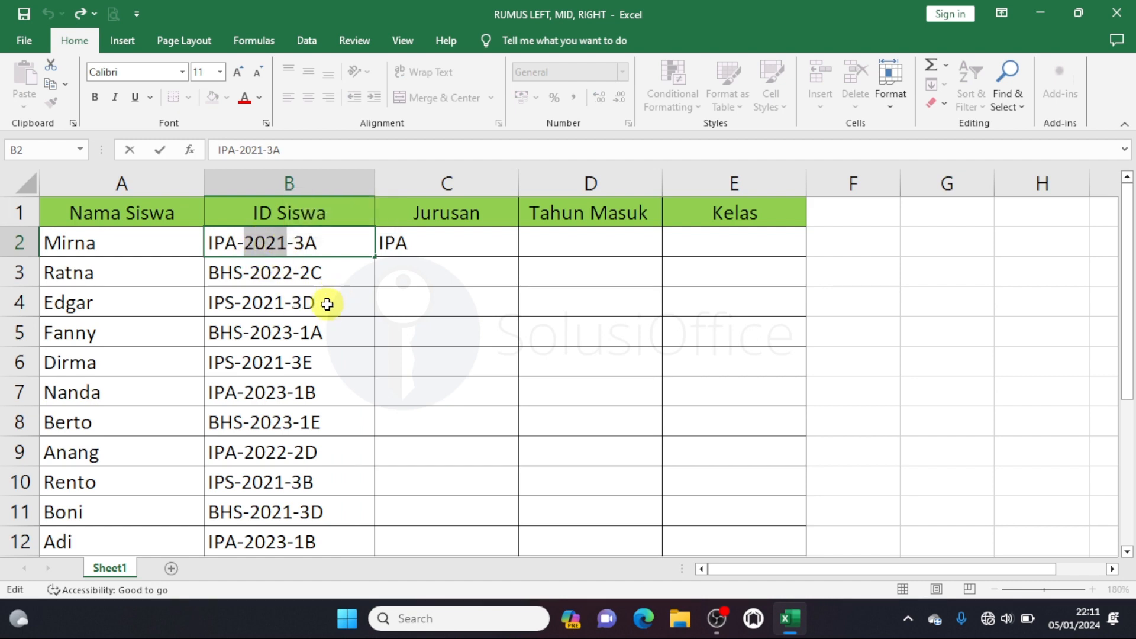
double_click(283, 273)
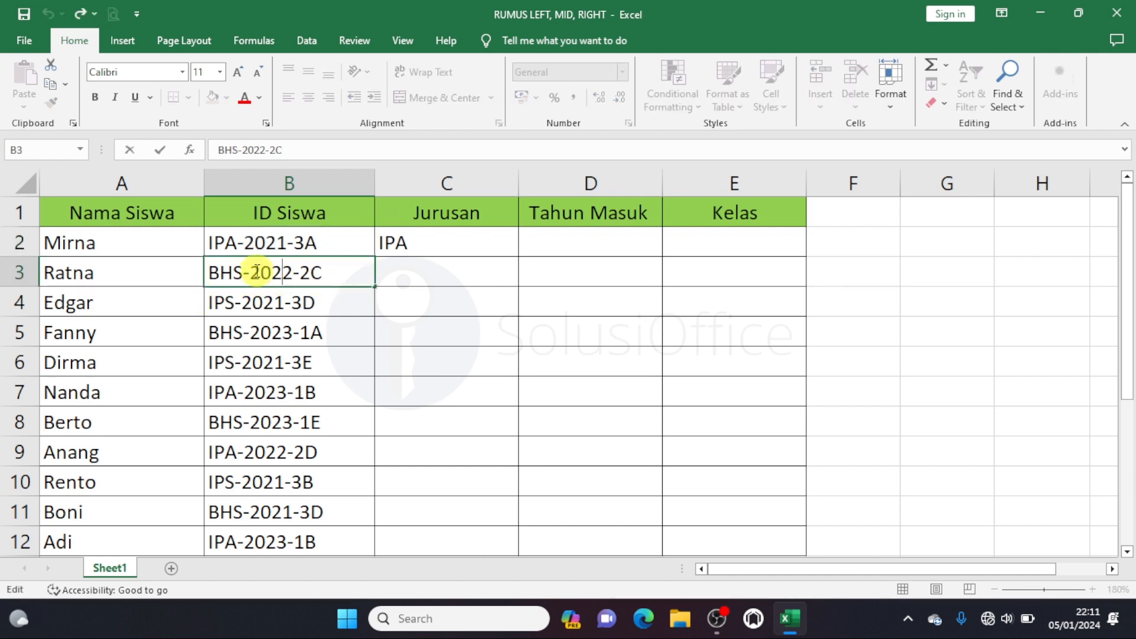
drag(254, 272, 293, 271)
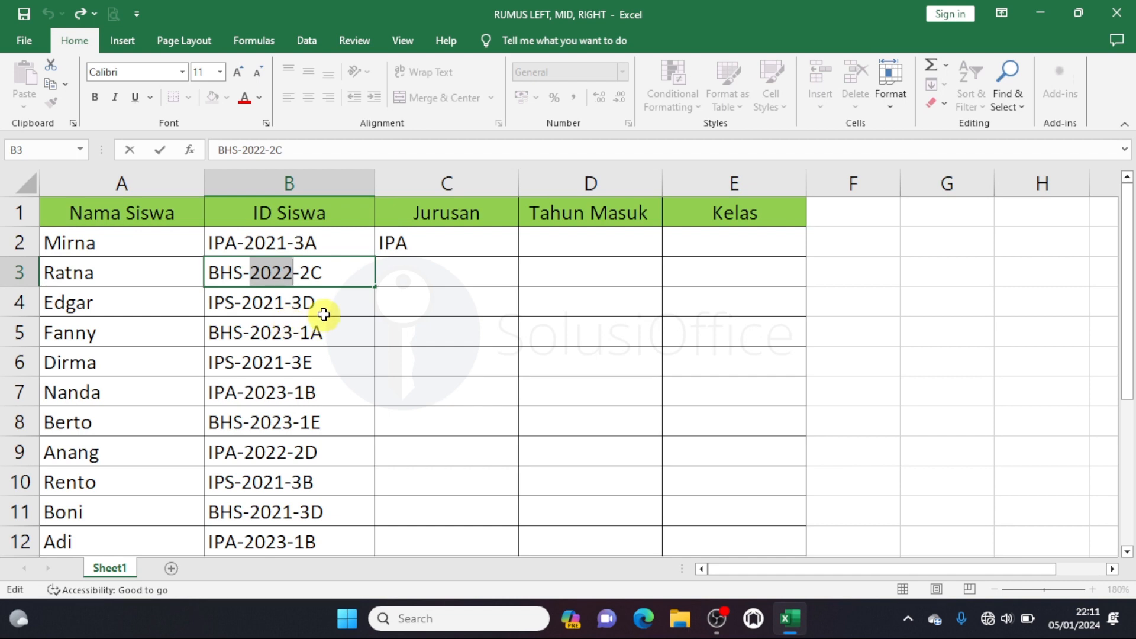
key(Escape)
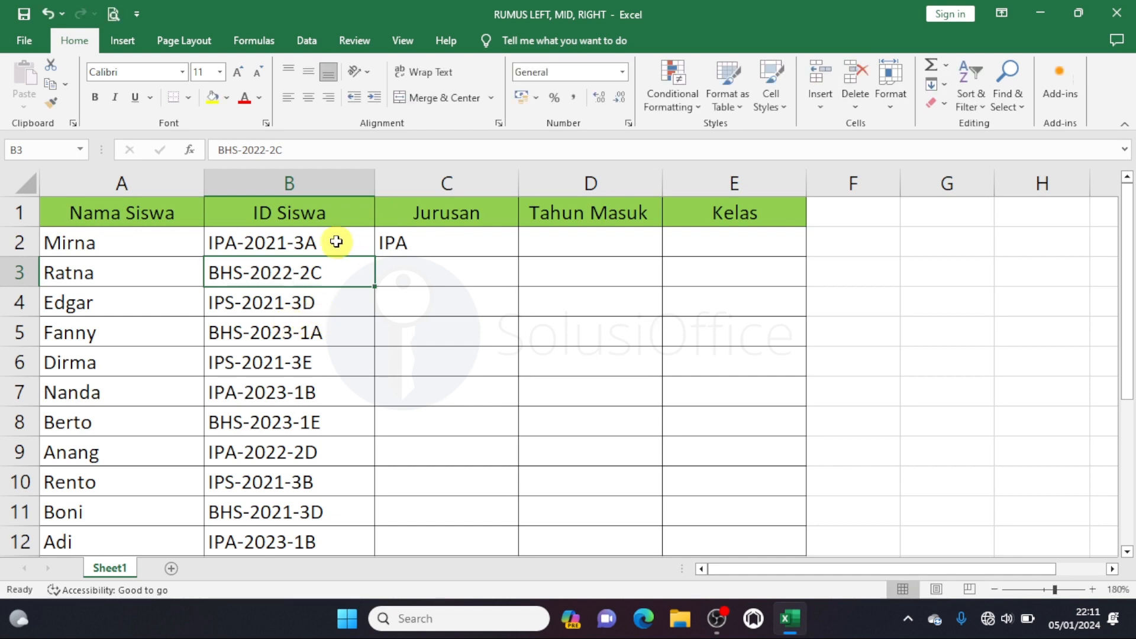
Examine the two-character class code at the end of the ID Siswa codes, looking closely at B2 and B3
double_click(336, 241)
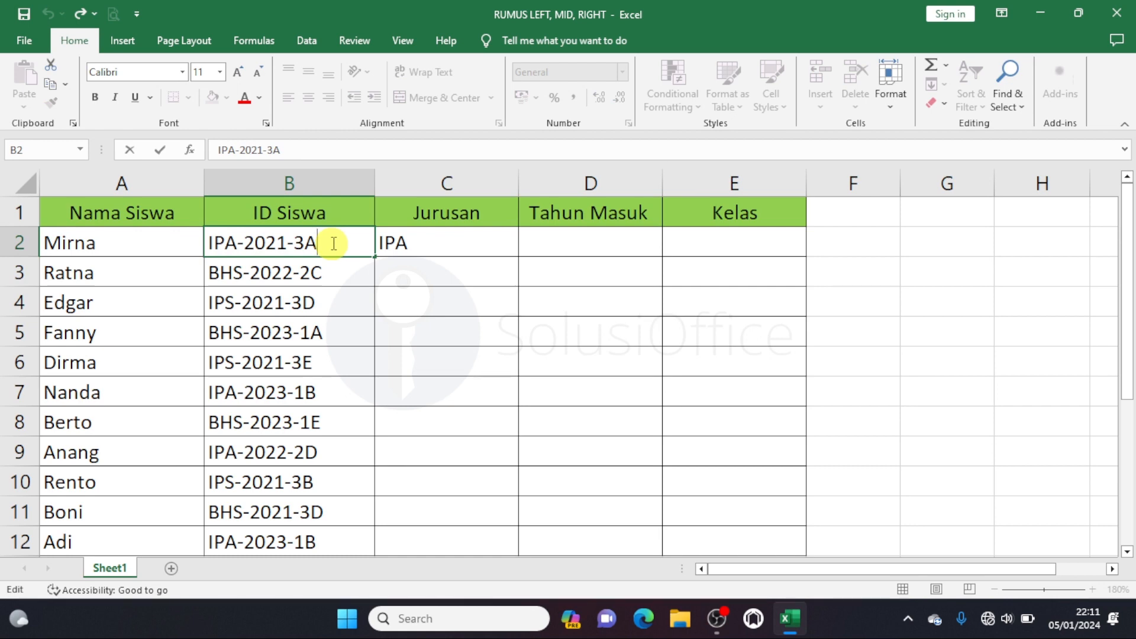
key(Escape)
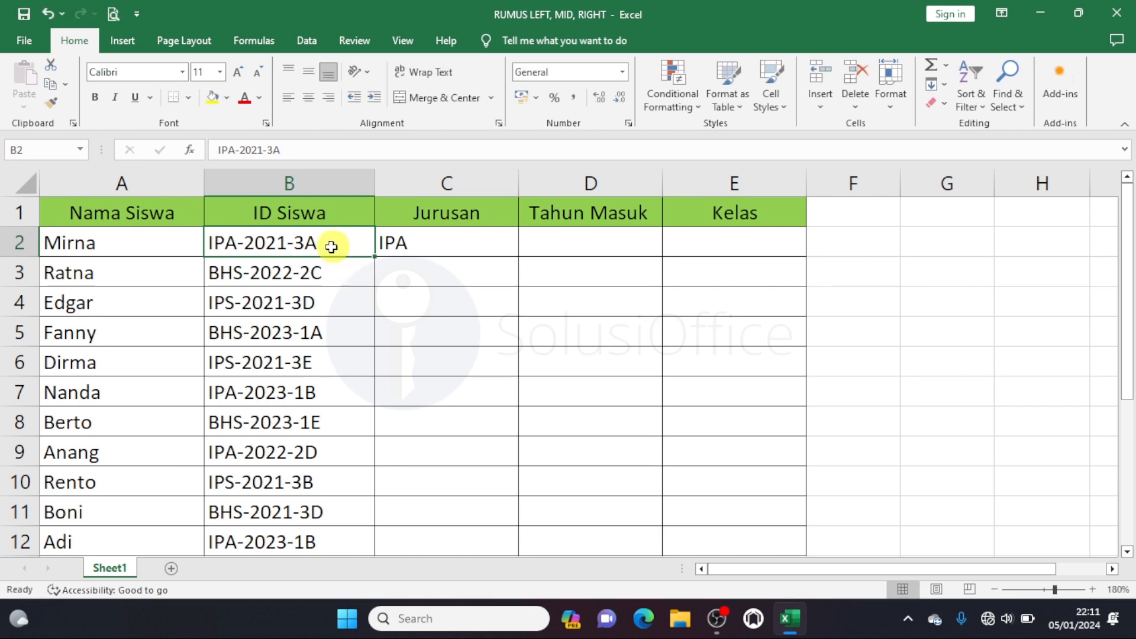
drag(334, 272, 338, 473)
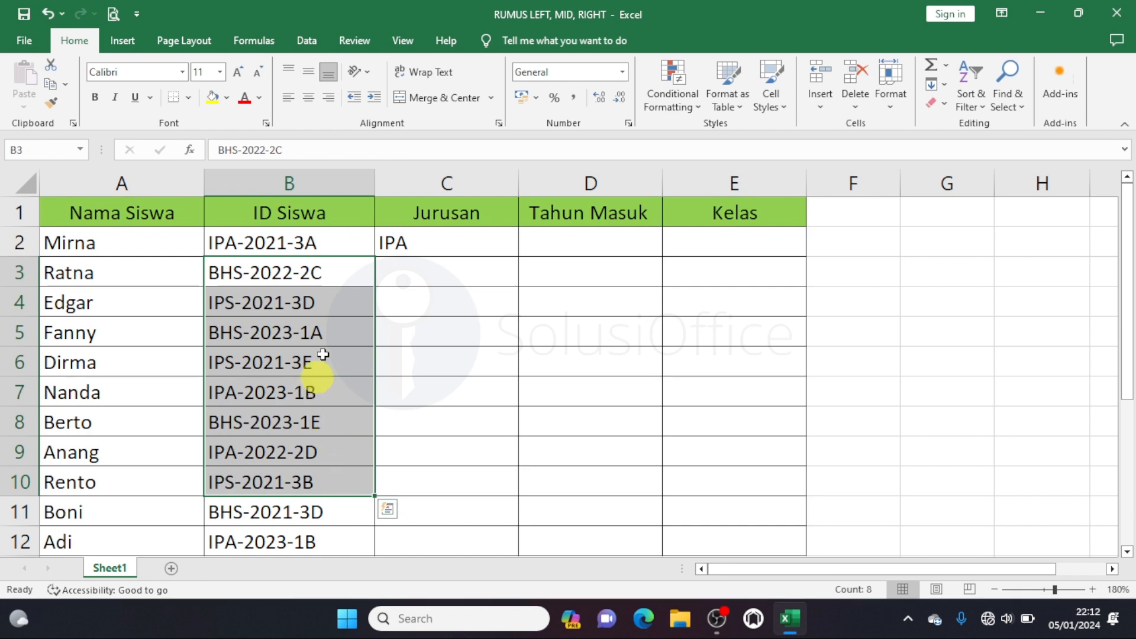
double_click(327, 274)
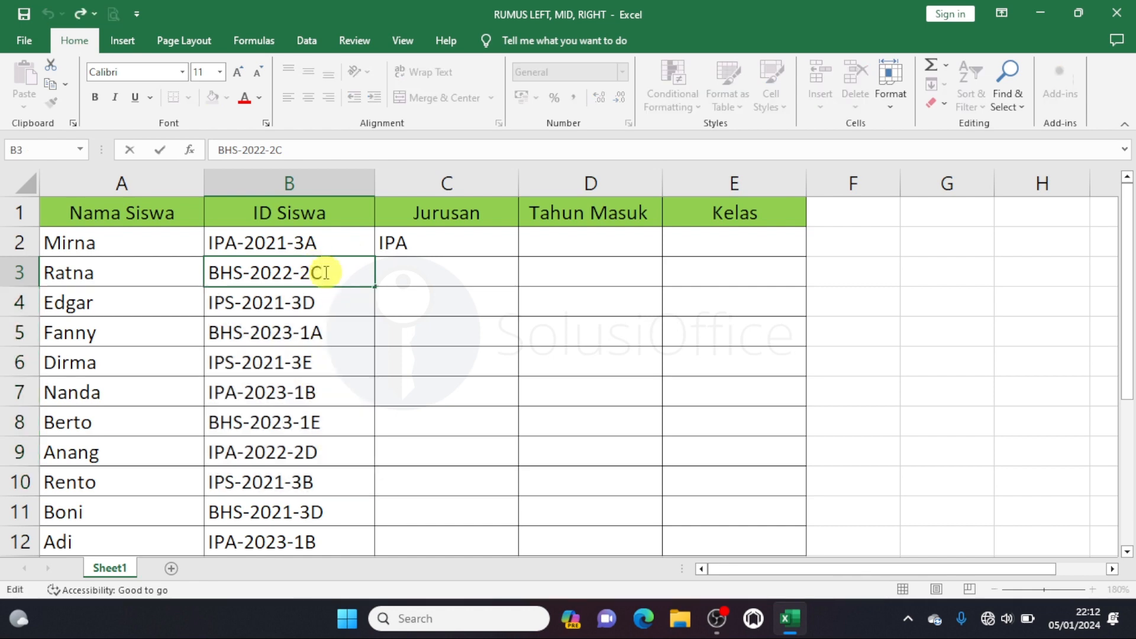
drag(326, 272, 302, 273)
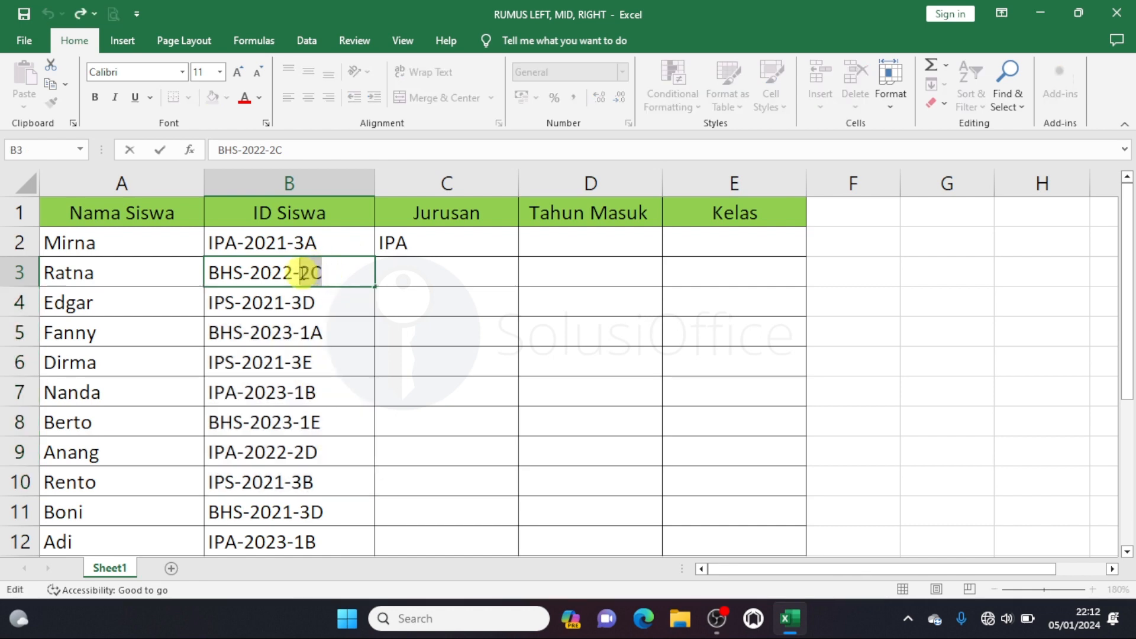
click(326, 309)
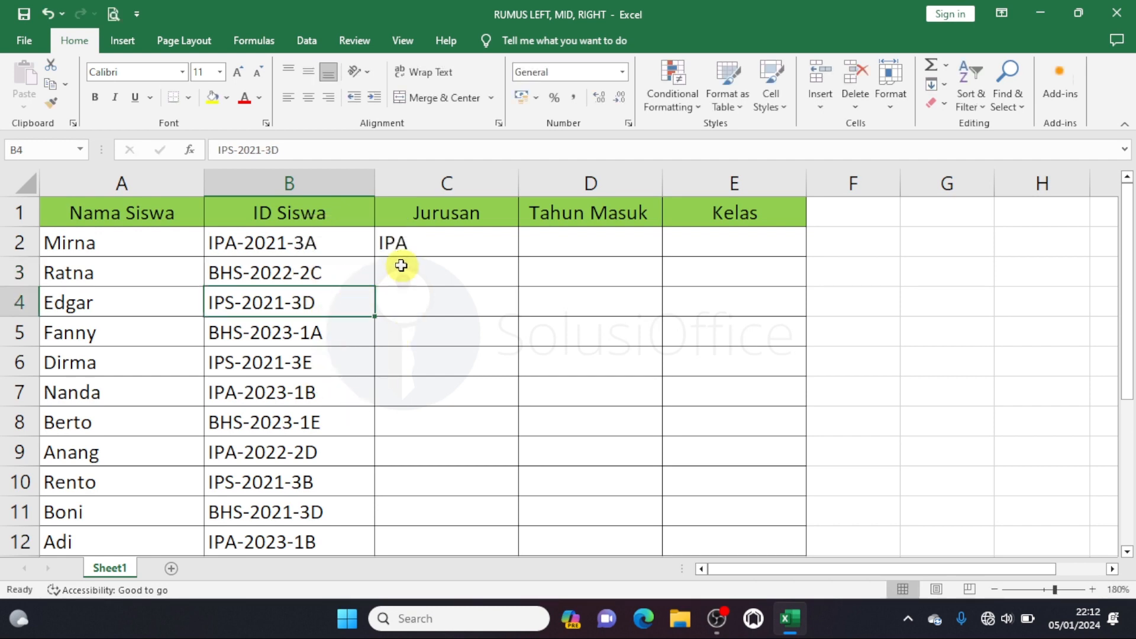
Fill the LEFT formula from C2 down to C12 and compare the Jurusan results in rows 3 and 4 with their ID Siswa codes
click(426, 246)
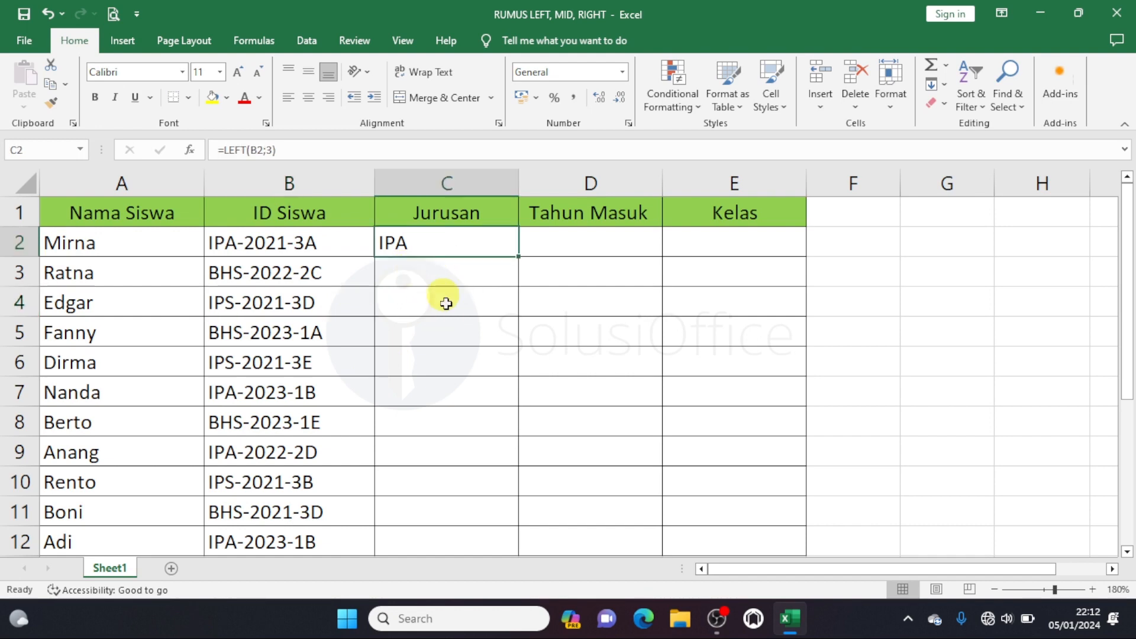
double_click(520, 256)
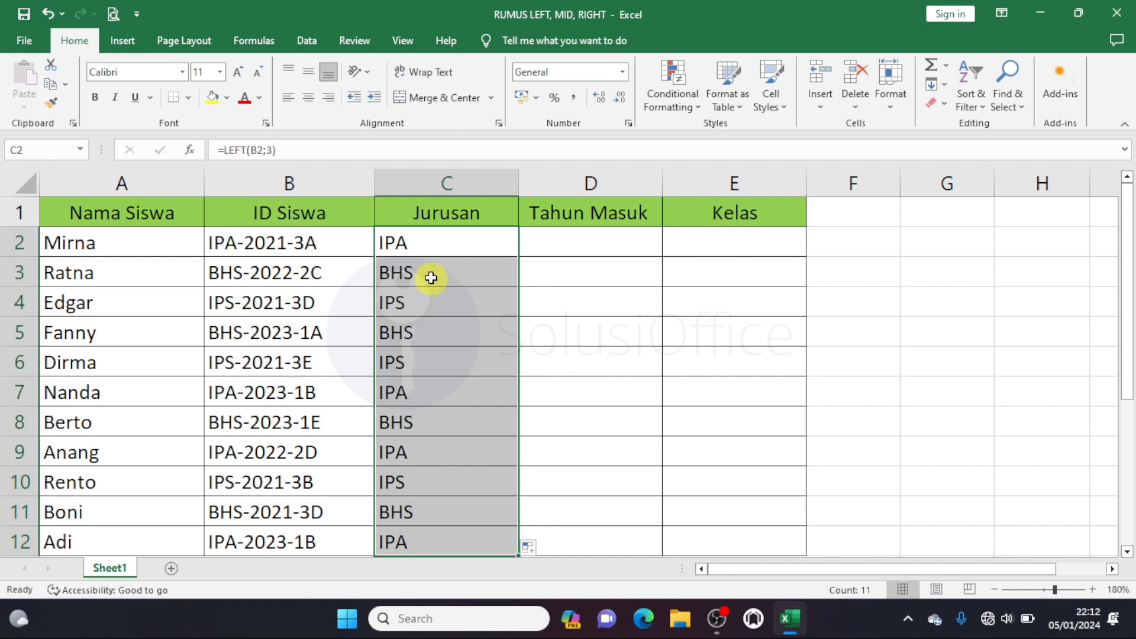
drag(431, 276, 324, 266)
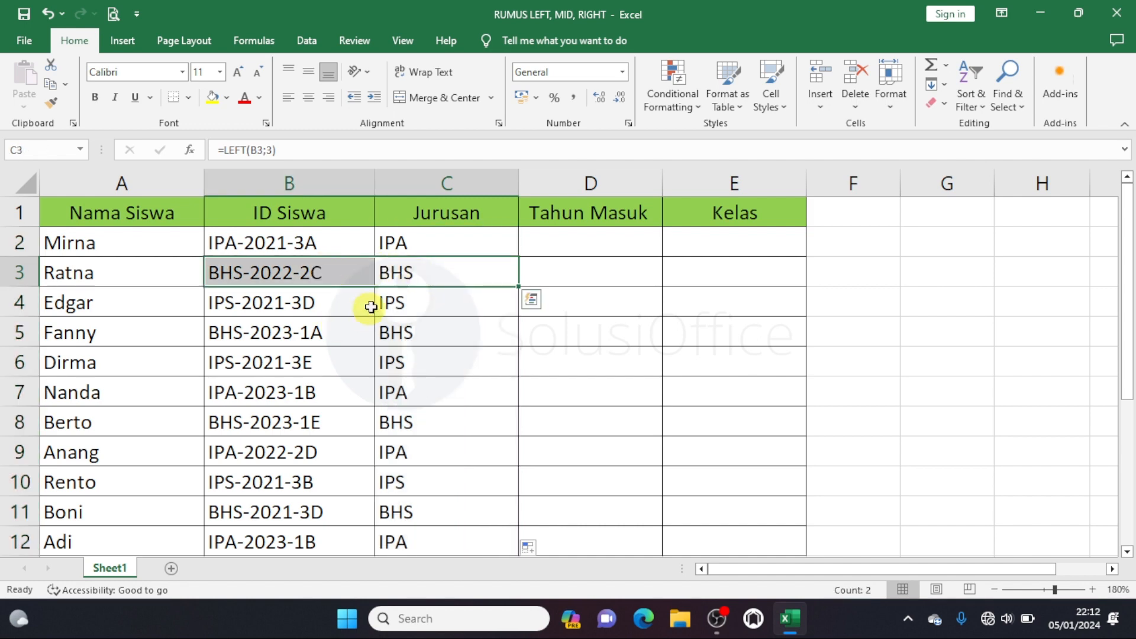
click(254, 274)
click(412, 274)
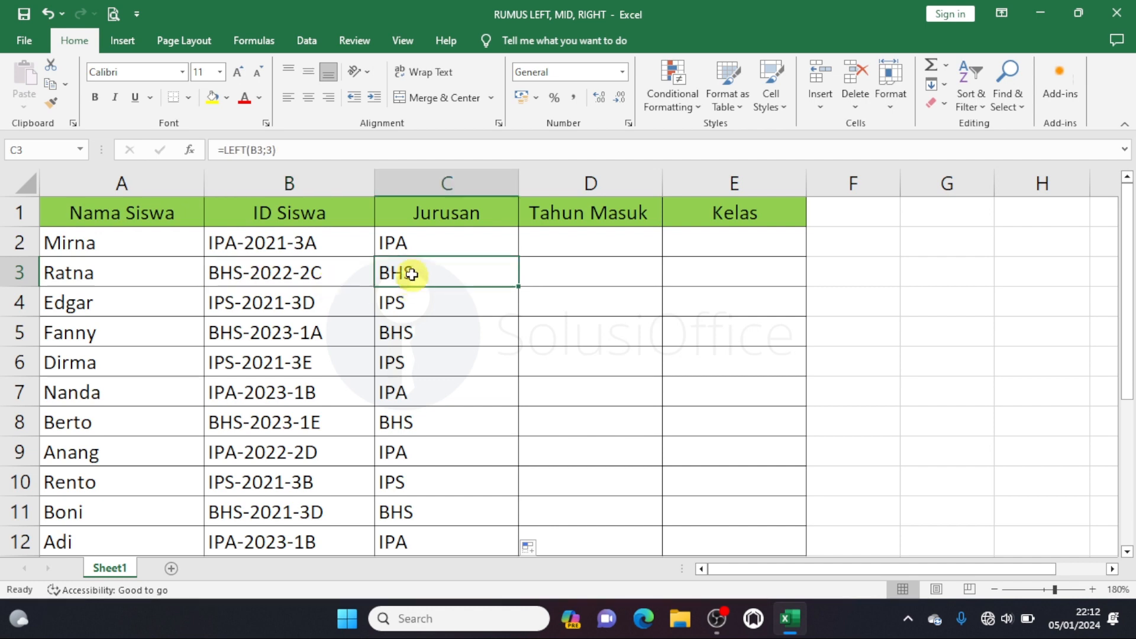
click(390, 300)
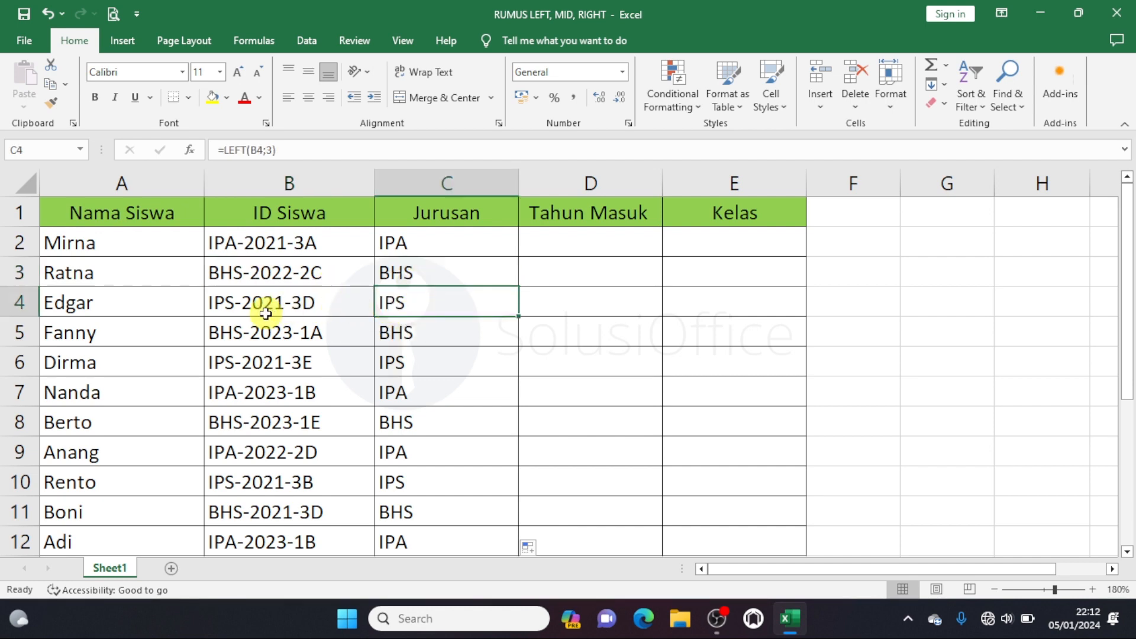
click(233, 309)
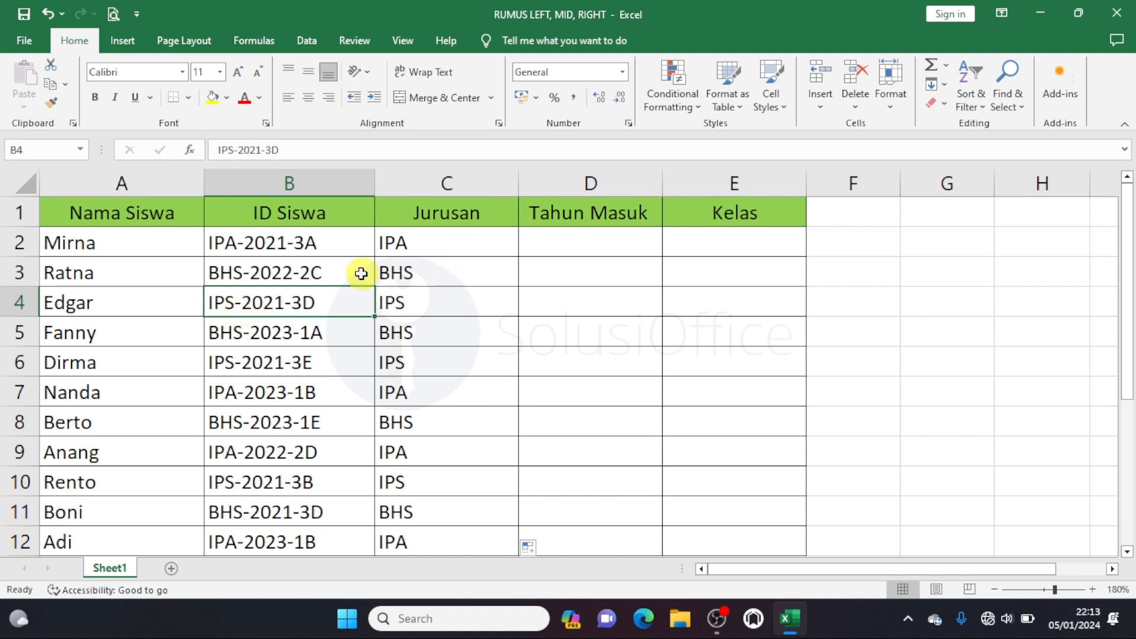
Review the ID Siswa codes from B2 down to B12, comparing the length of their major codes
click(335, 248)
click(342, 272)
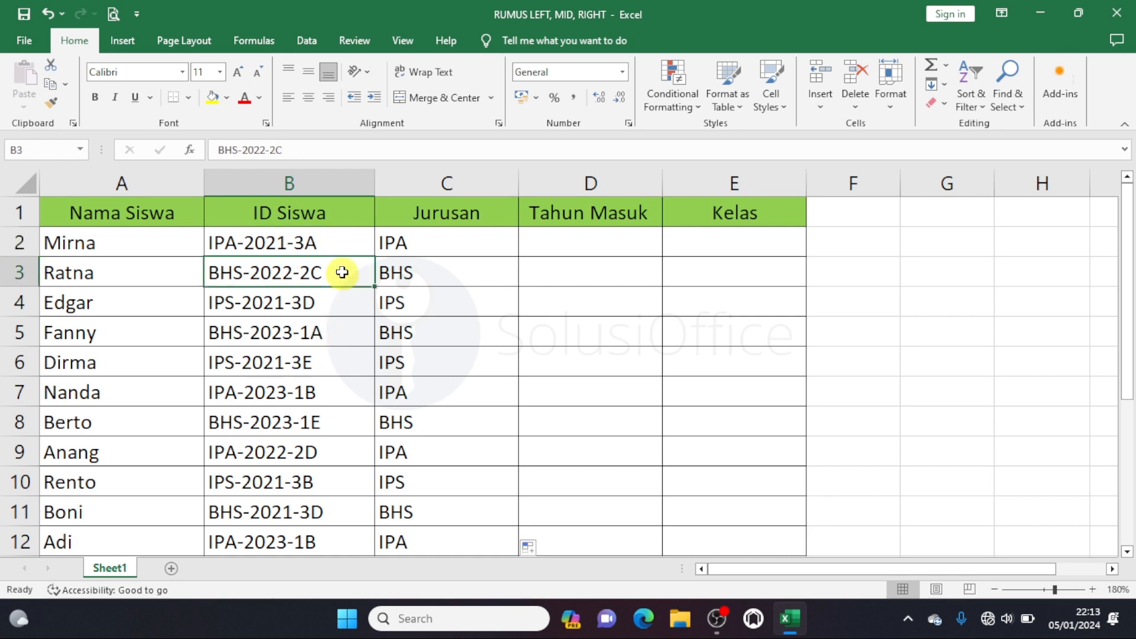
drag(342, 272, 317, 541)
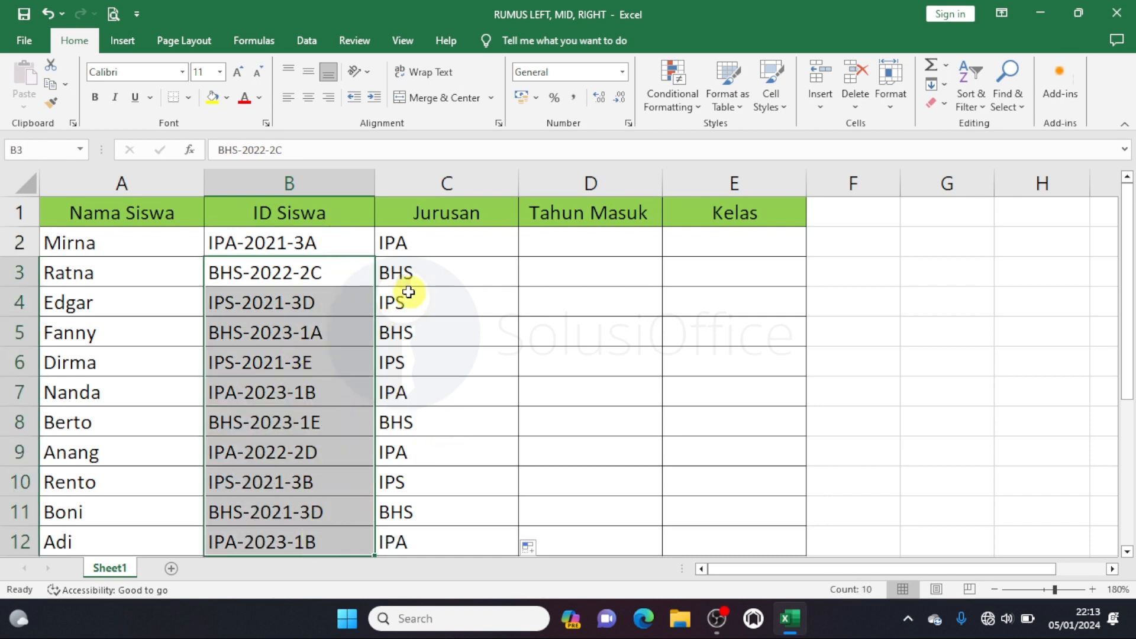
Remove the S from the major code in B3 so the ID reads BH-2022-2C
click(242, 271)
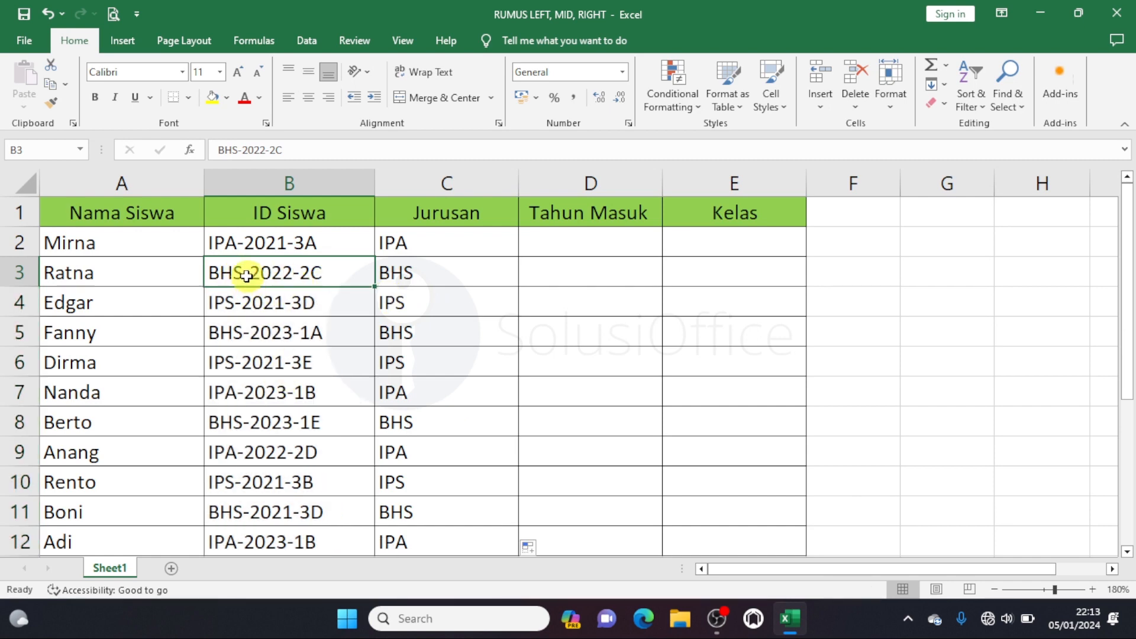
double_click(242, 272)
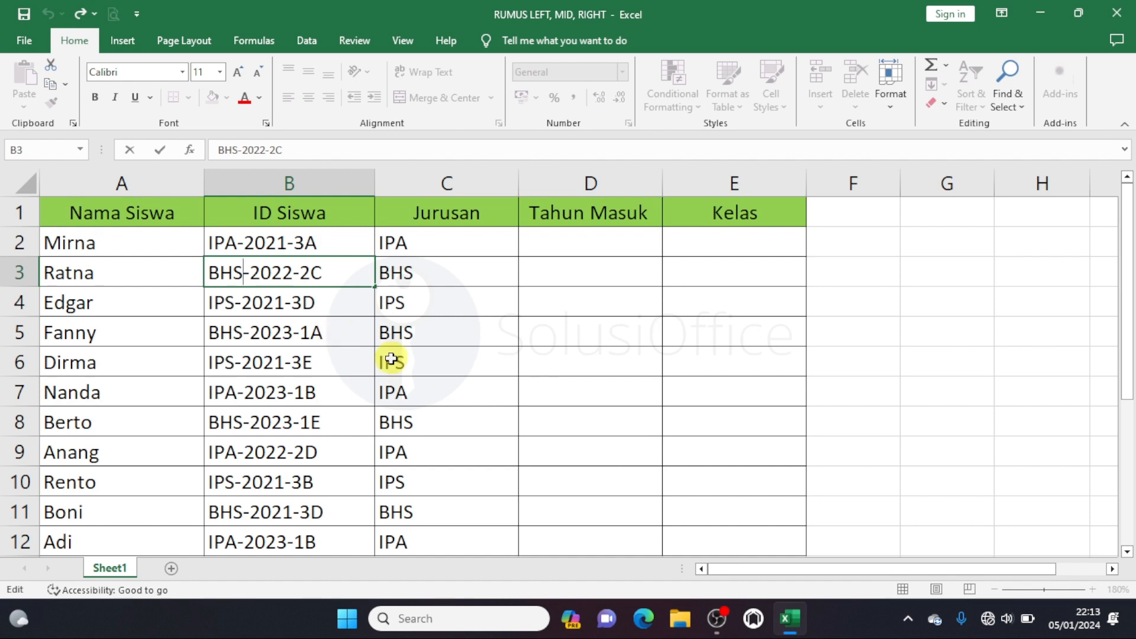
key(BackSpace)
key(Return)
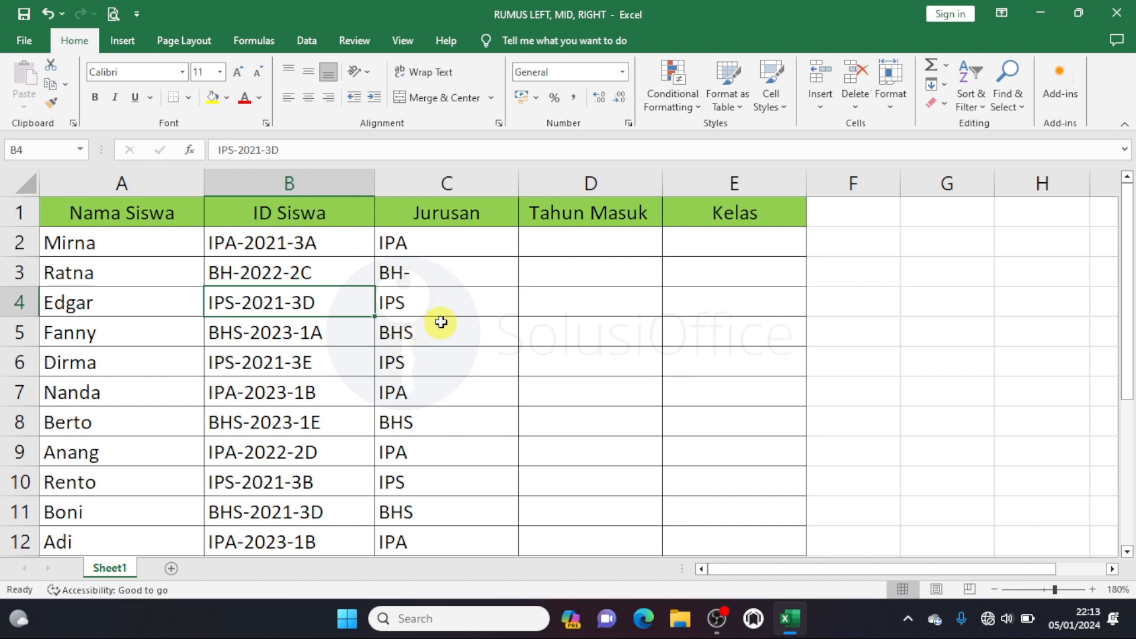
Examine the character count in C3's LEFT formula and the first three characters of the shortened ID in B3
click(442, 277)
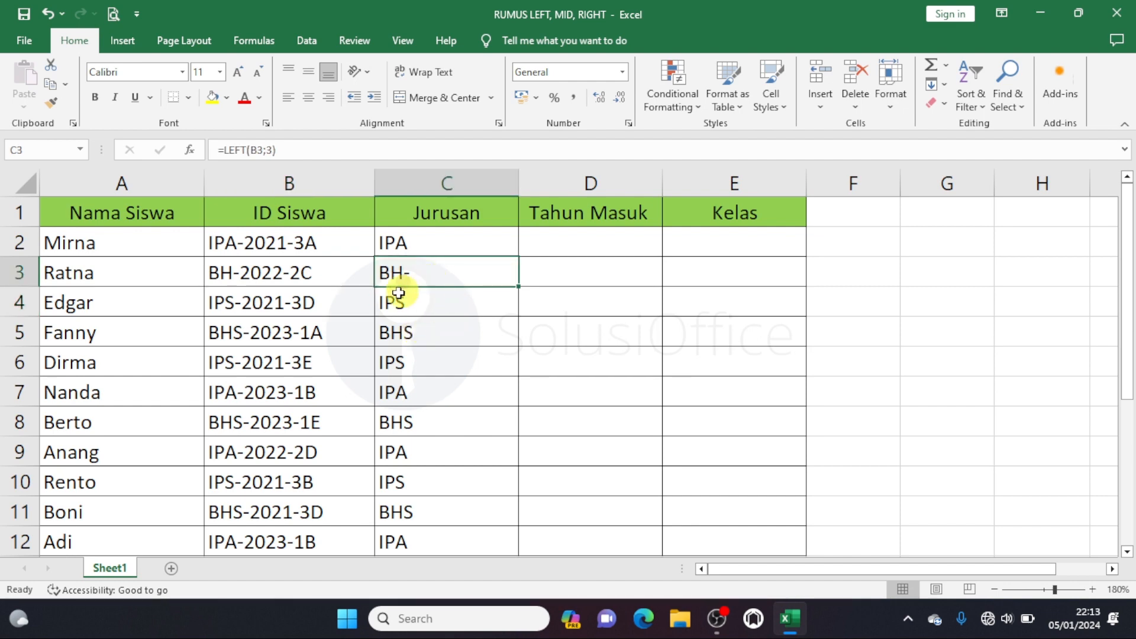
double_click(424, 274)
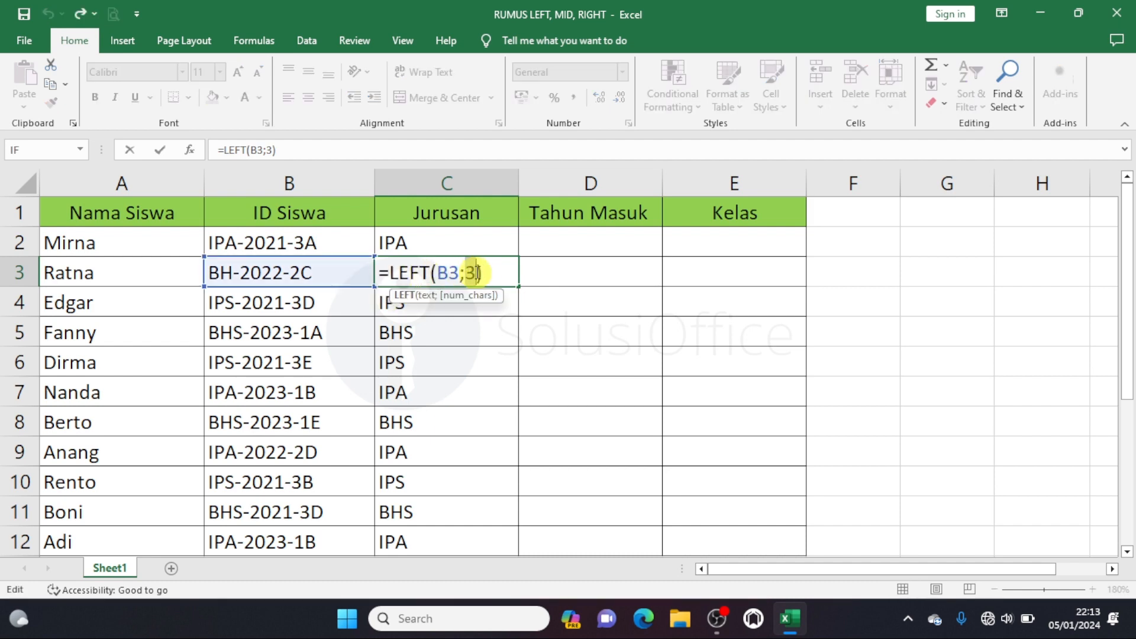
drag(477, 273, 483, 273)
key(Escape)
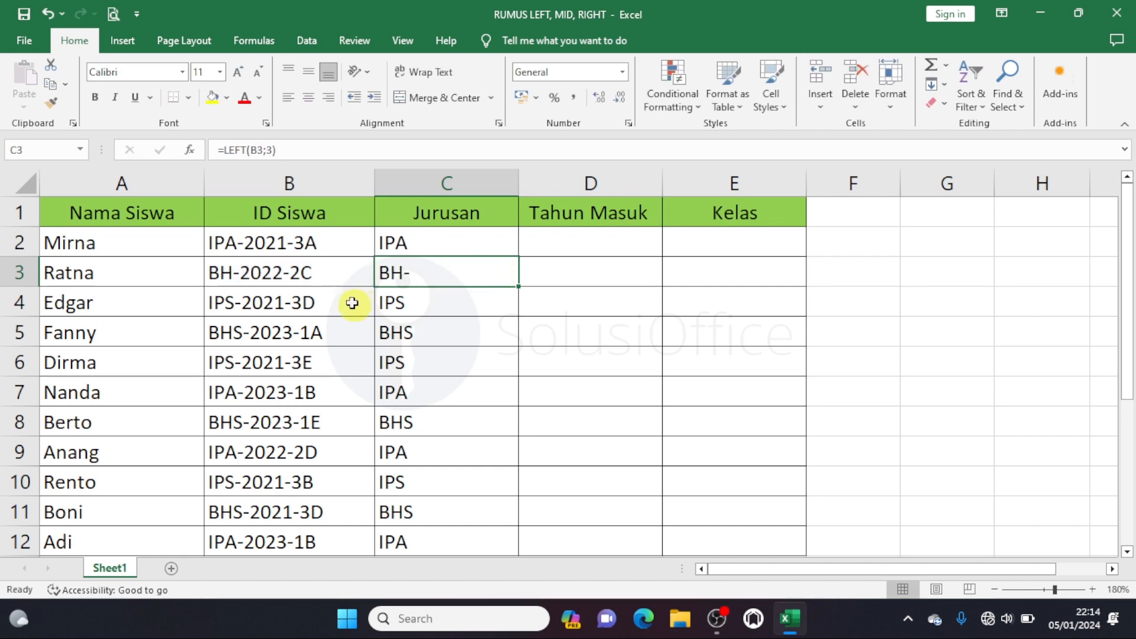
double_click(223, 275)
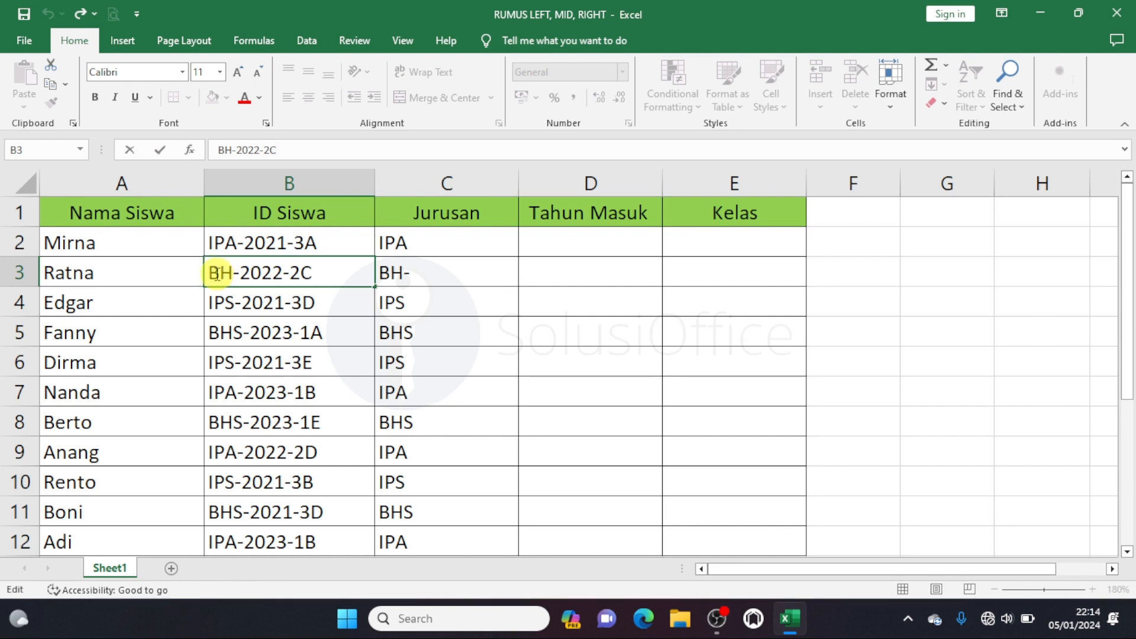
click(213, 274)
drag(211, 273, 241, 273)
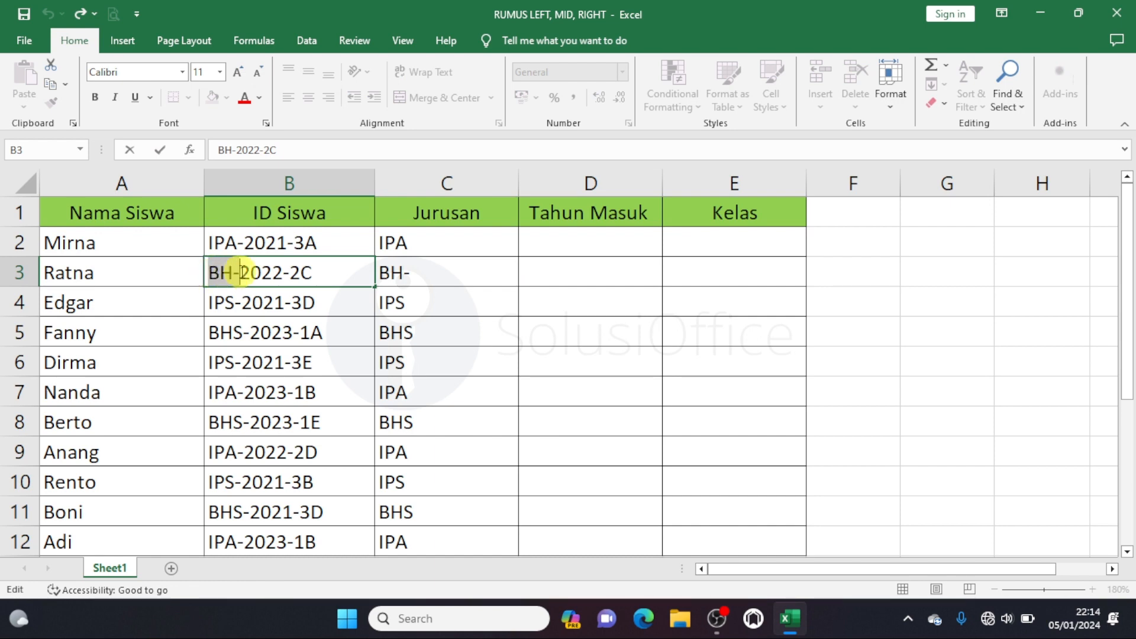
key(Escape)
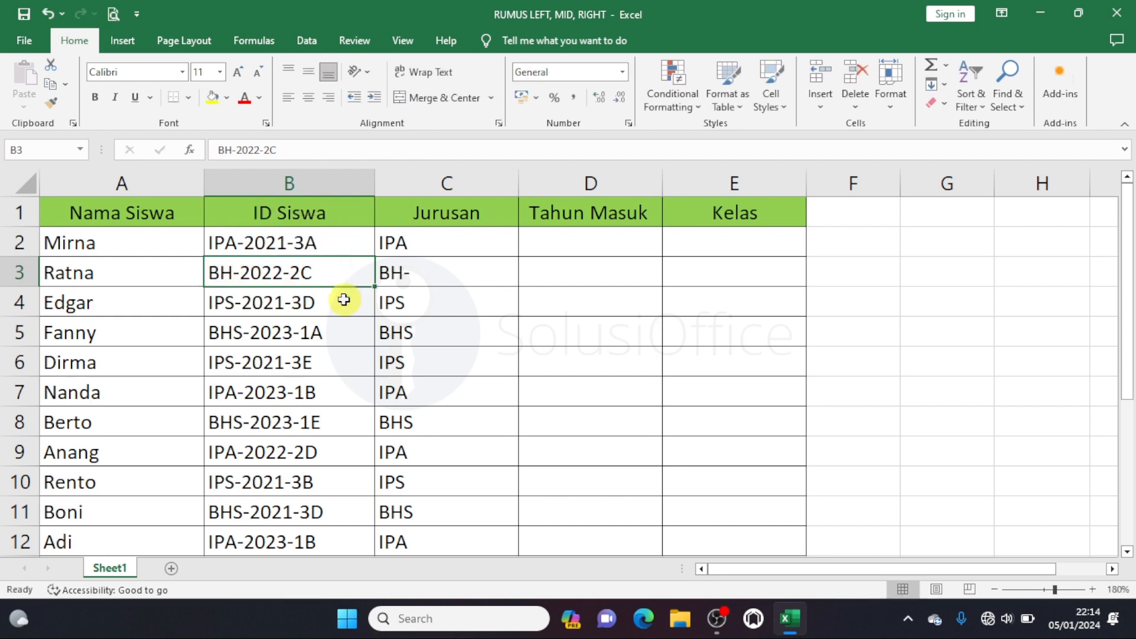
click(445, 283)
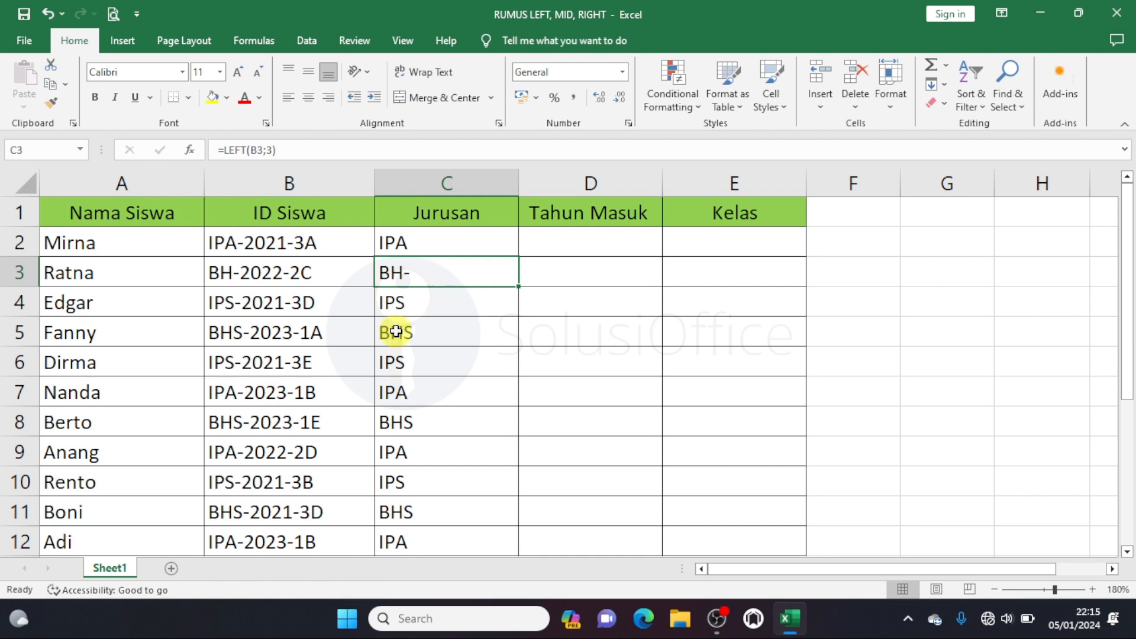
Restore the missing S in B3 so the ID reads BHS-2022-2C, and check the Jurusan result in C3
double_click(231, 271)
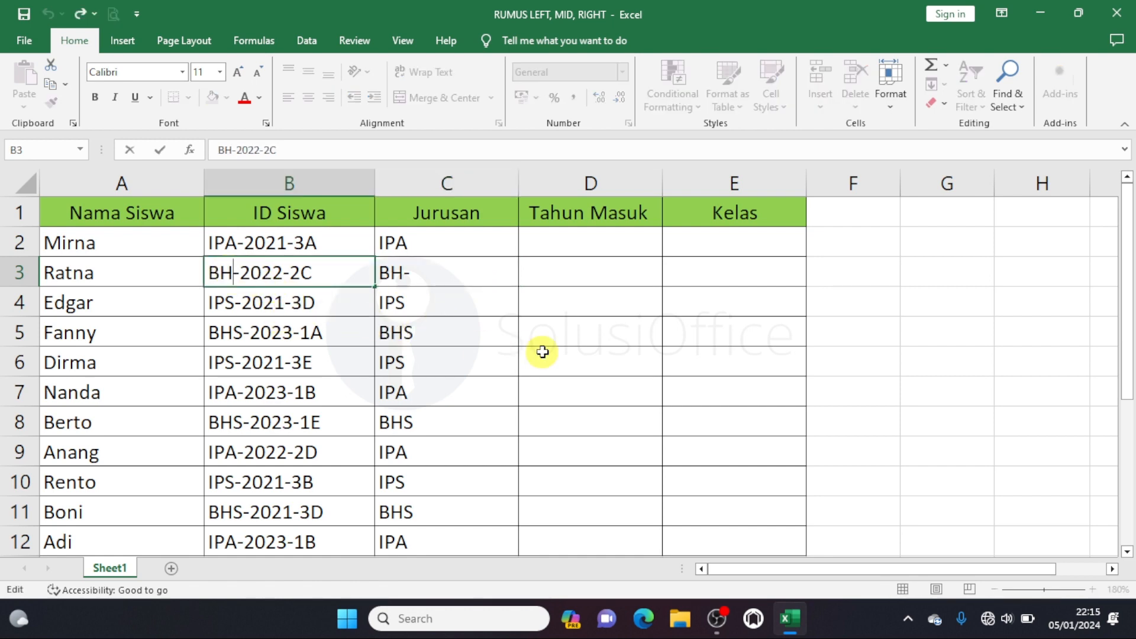
text(S)
key(Return)
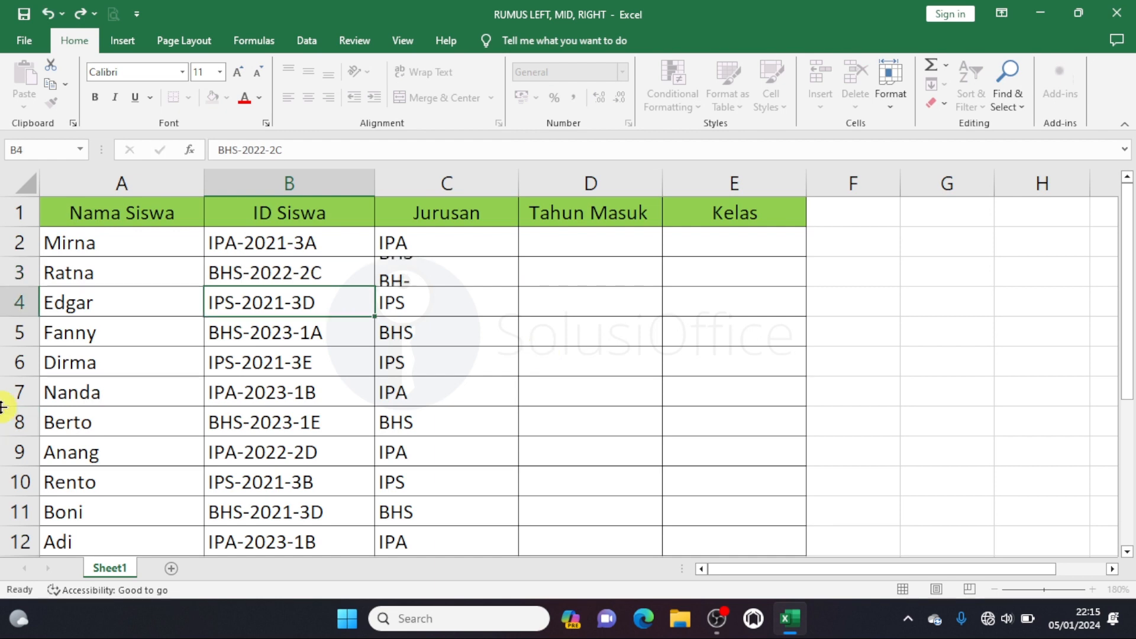
click(471, 270)
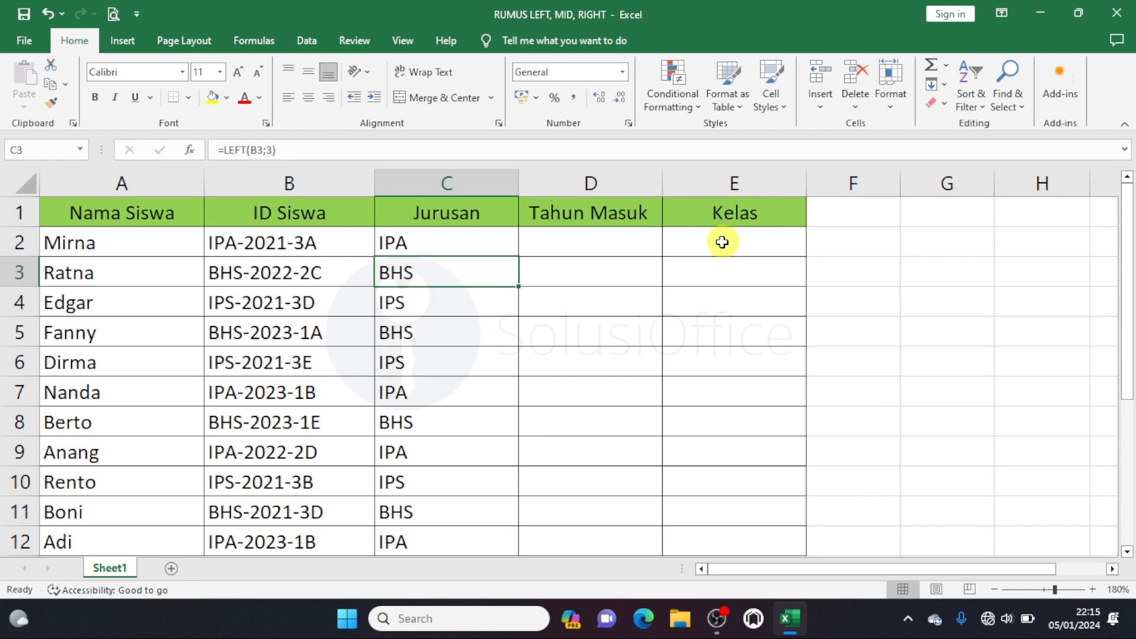
Look over the empty Kelas cells E2:E10 and examine the last two characters of the ID in B2
drag(721, 242, 753, 469)
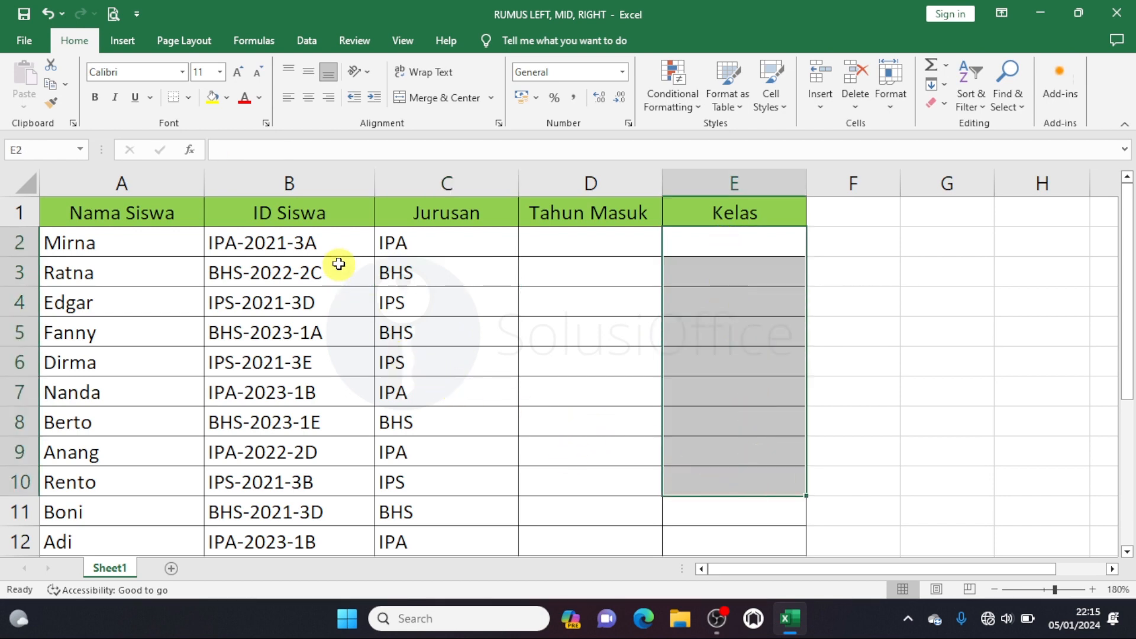
click(324, 246)
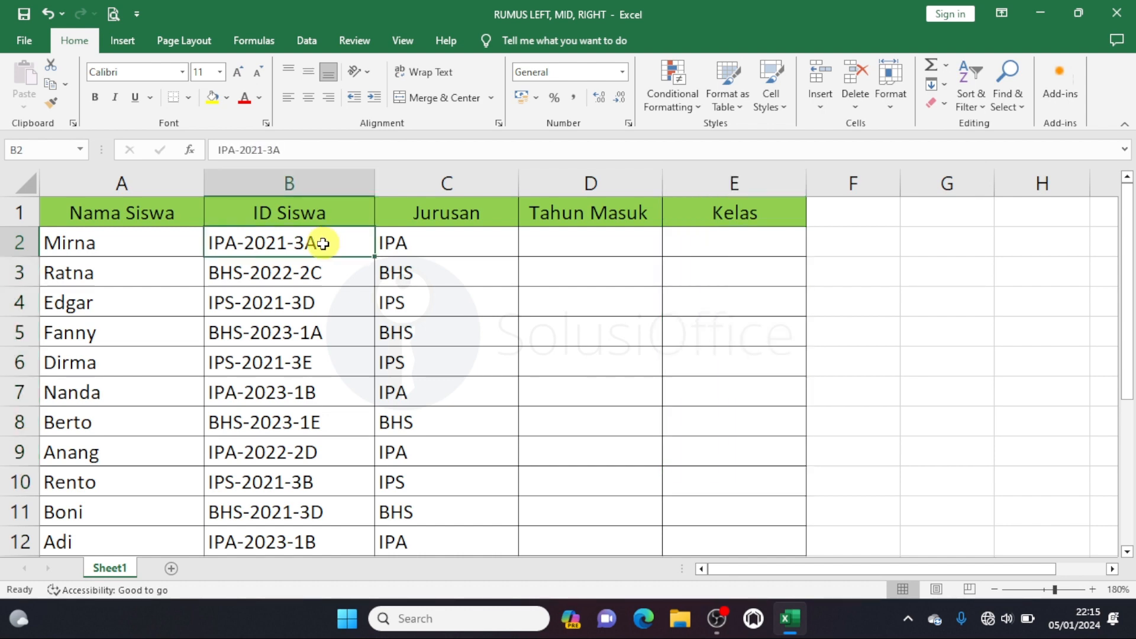
double_click(319, 244)
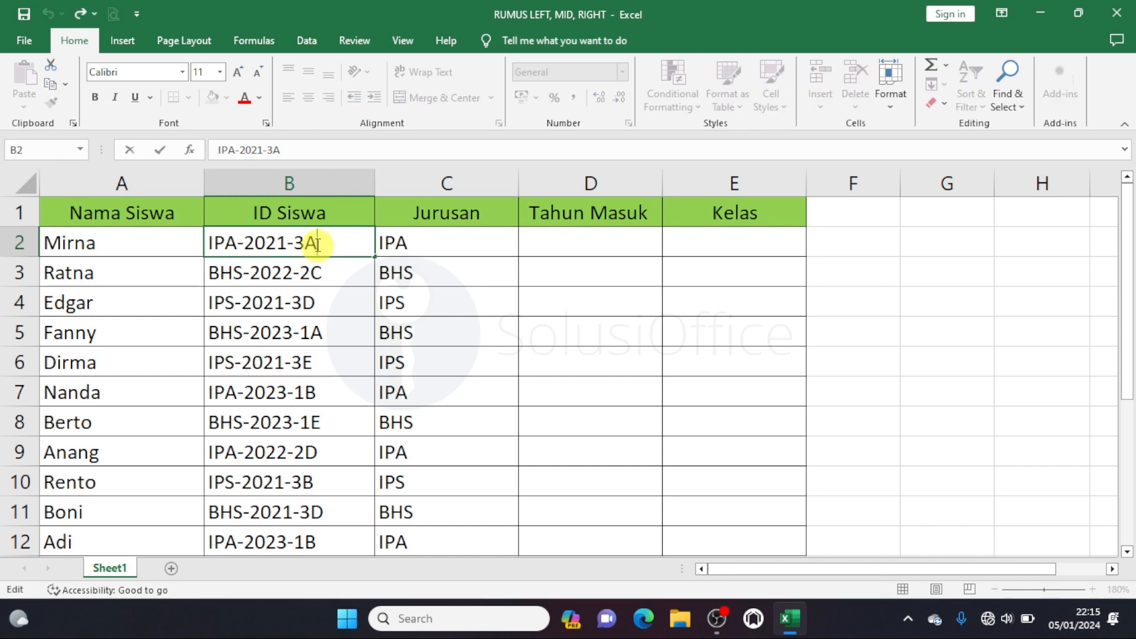
mouse_move(315, 243)
mouse_down()
mouse_move(271, 242)
mouse_move(294, 243)
mouse_up()
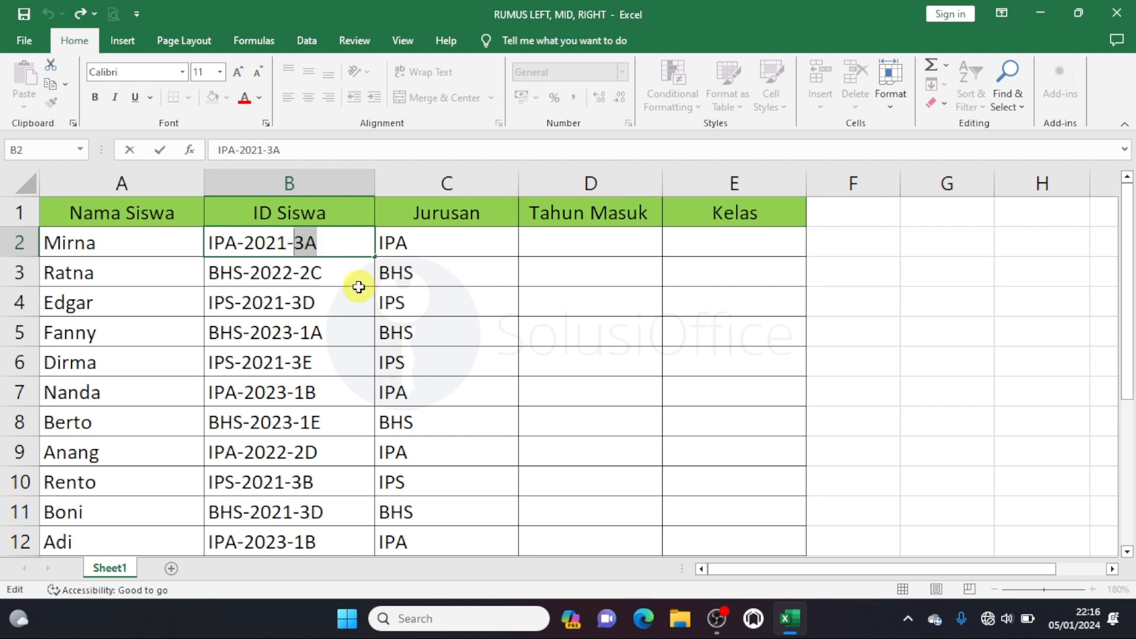
Extract the two-character class code from the first student's ID into Kelas cell E2 with the formula =RIGHT(B2;2)
click(704, 241)
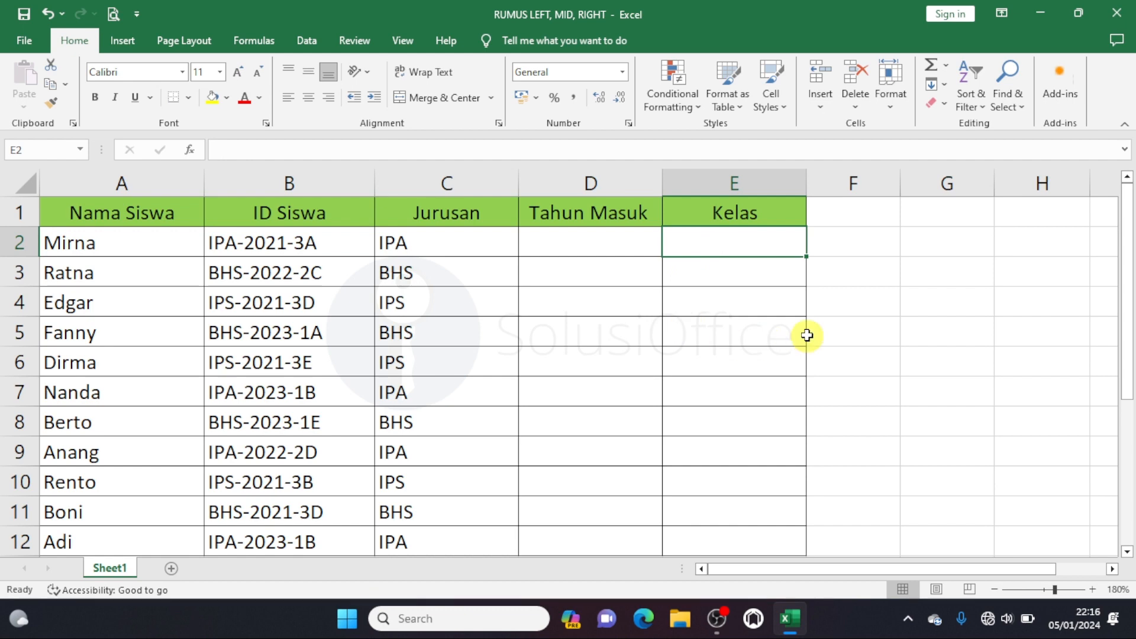
text(=ri)
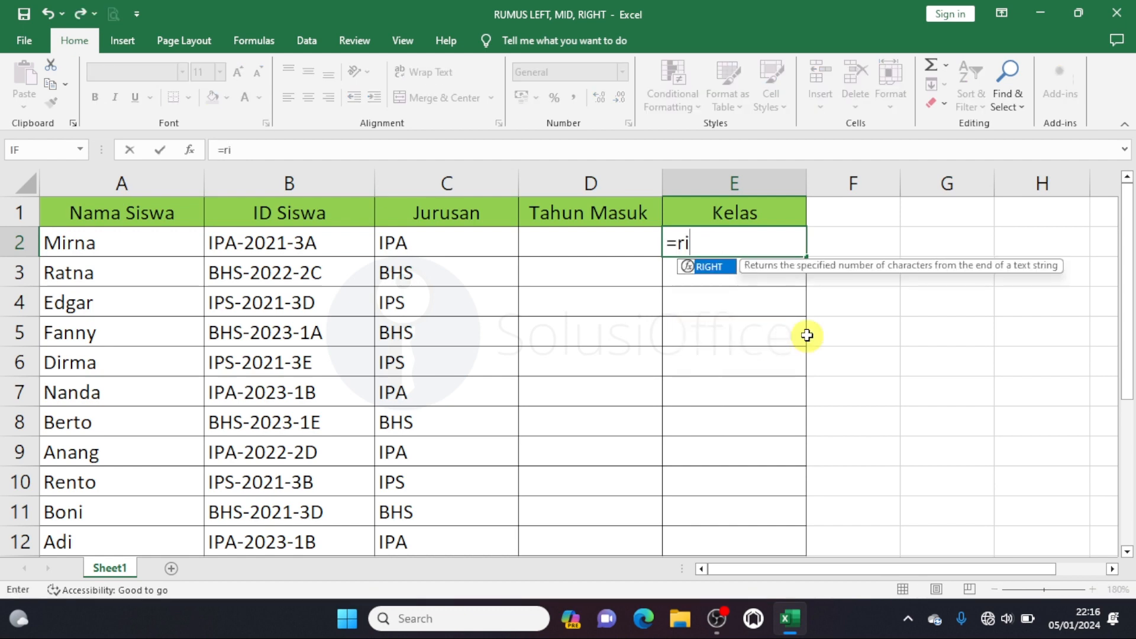
text(ght()
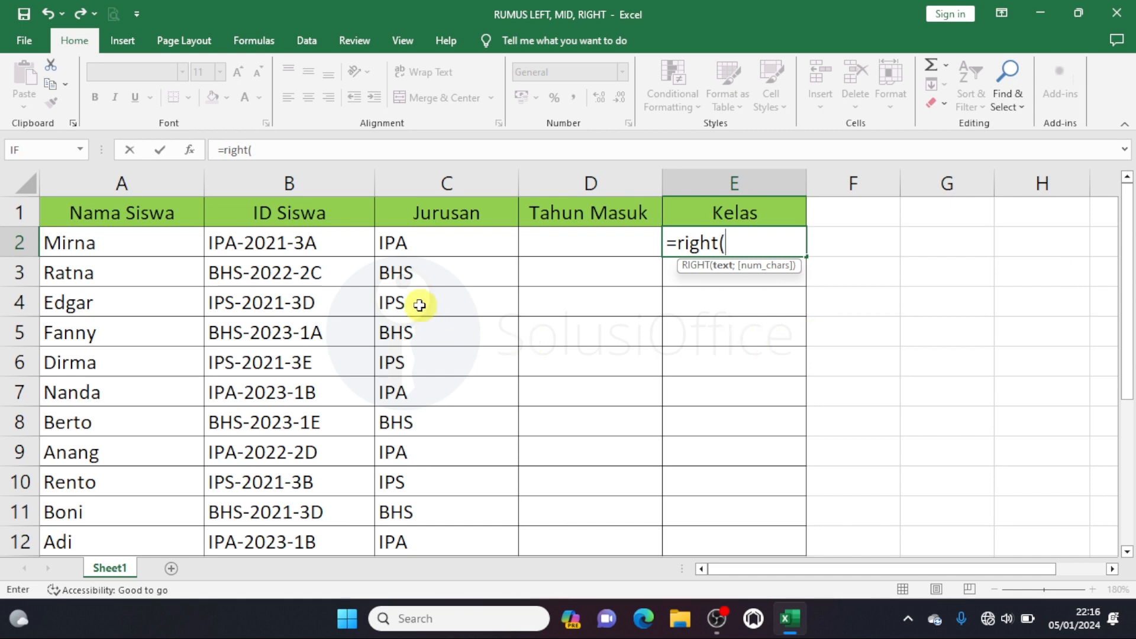
click(345, 251)
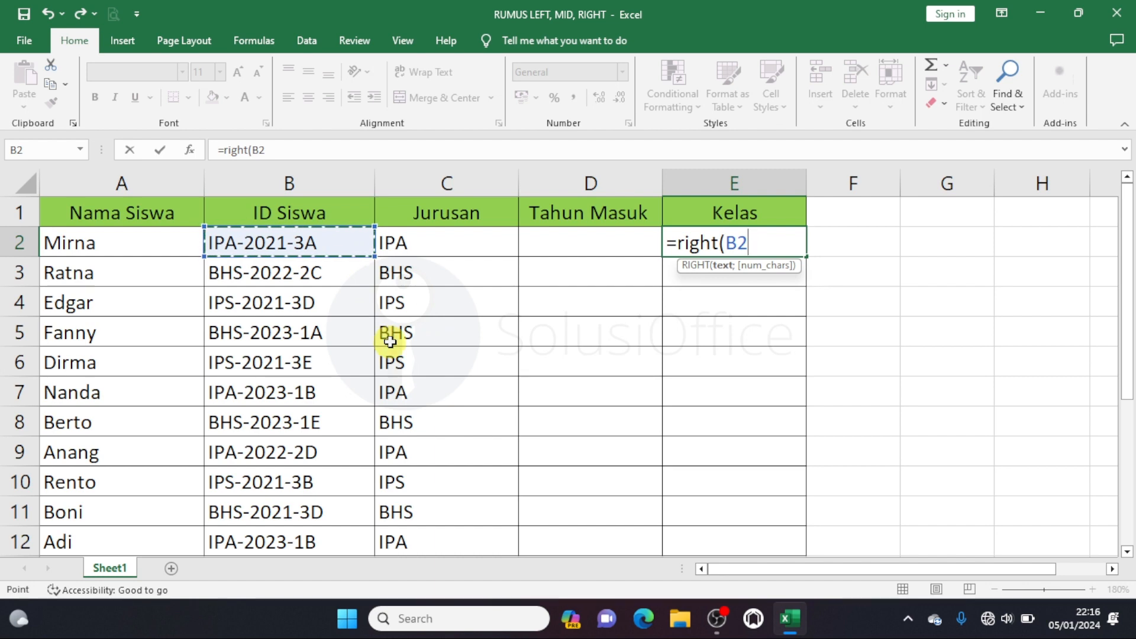
text(;)
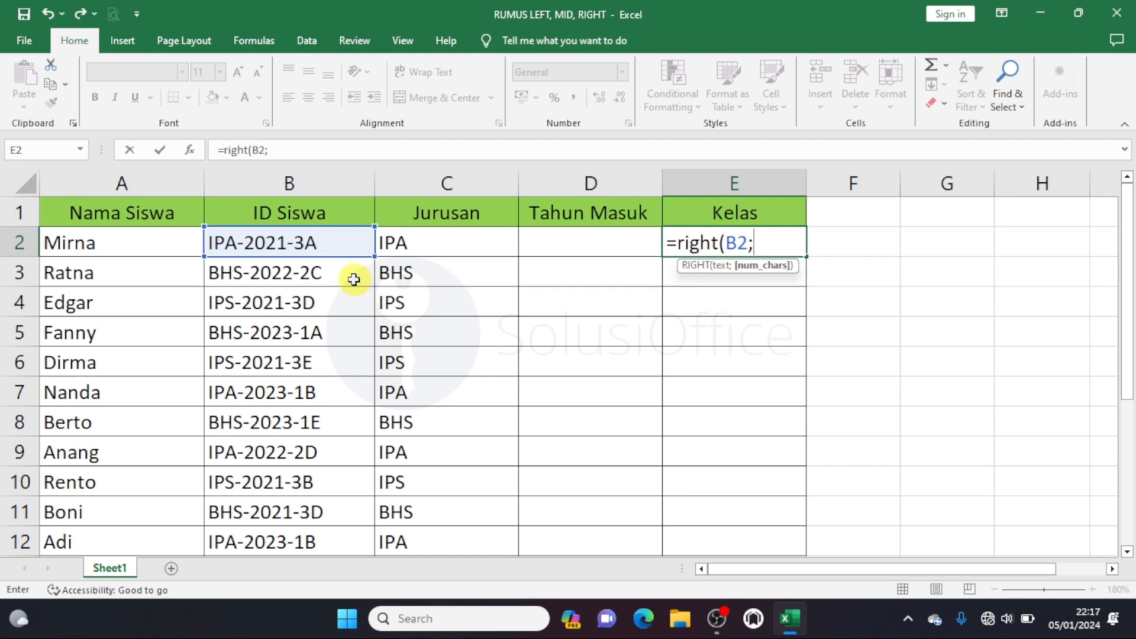
text(2))
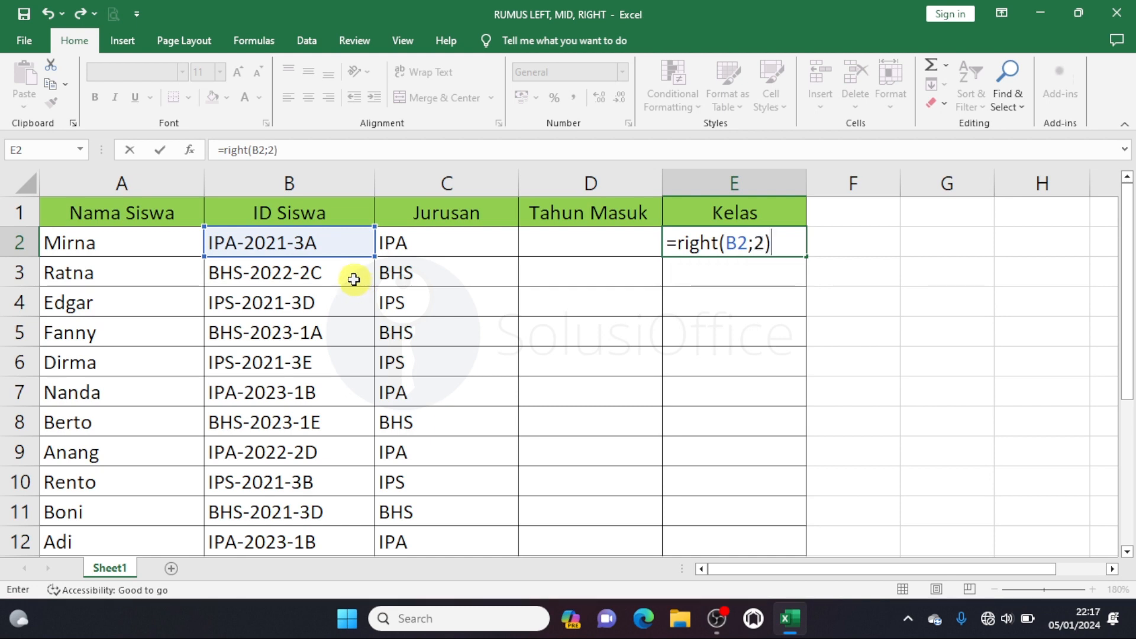
key(Return)
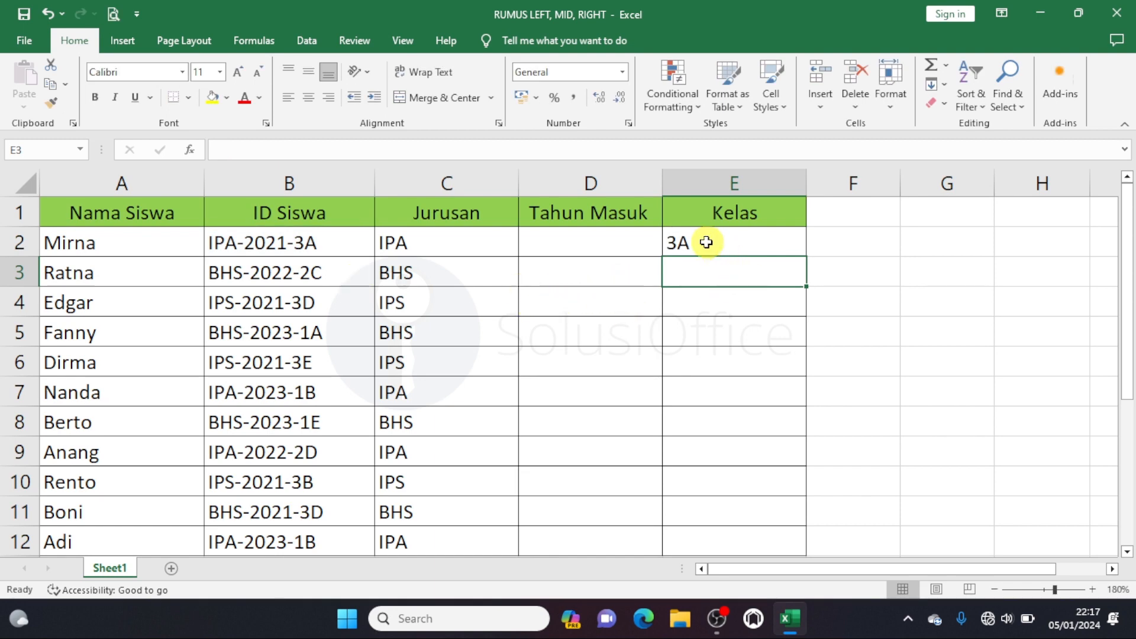
Compare E2 with the ID in B2 and fill the RIGHT formula down the Kelas column to E12
drag(706, 241, 352, 244)
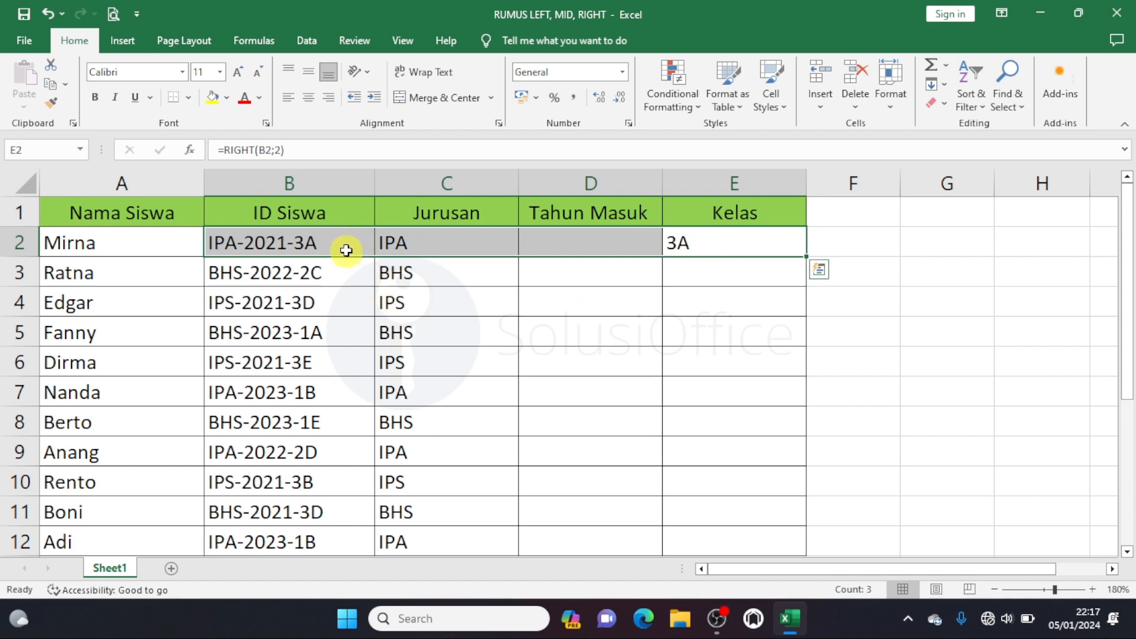
click(347, 251)
click(701, 242)
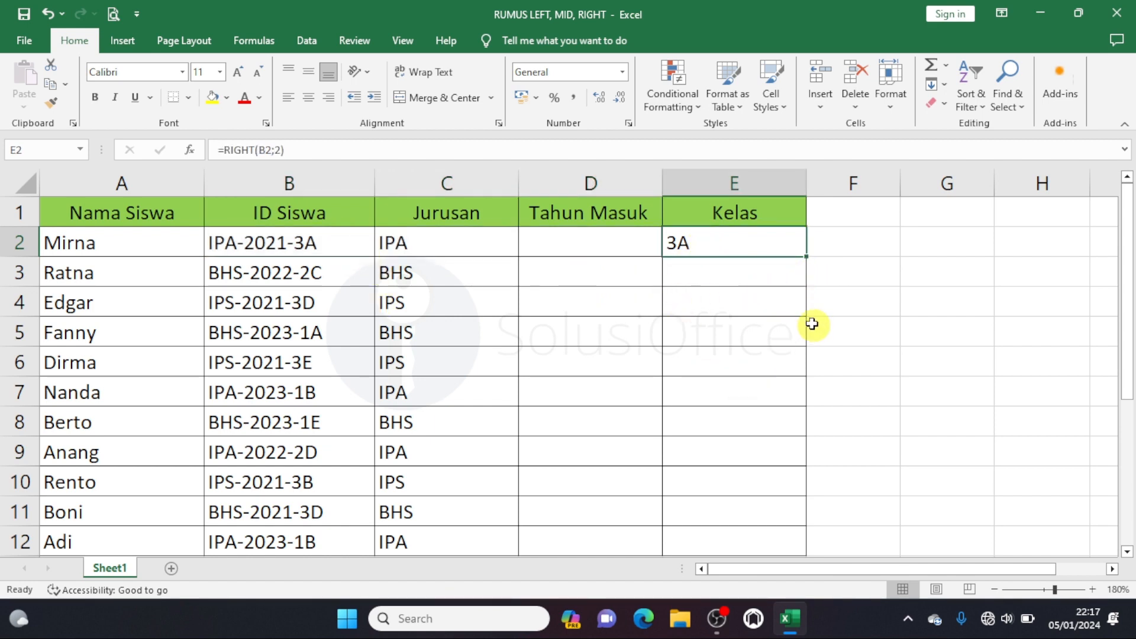
double_click(805, 256)
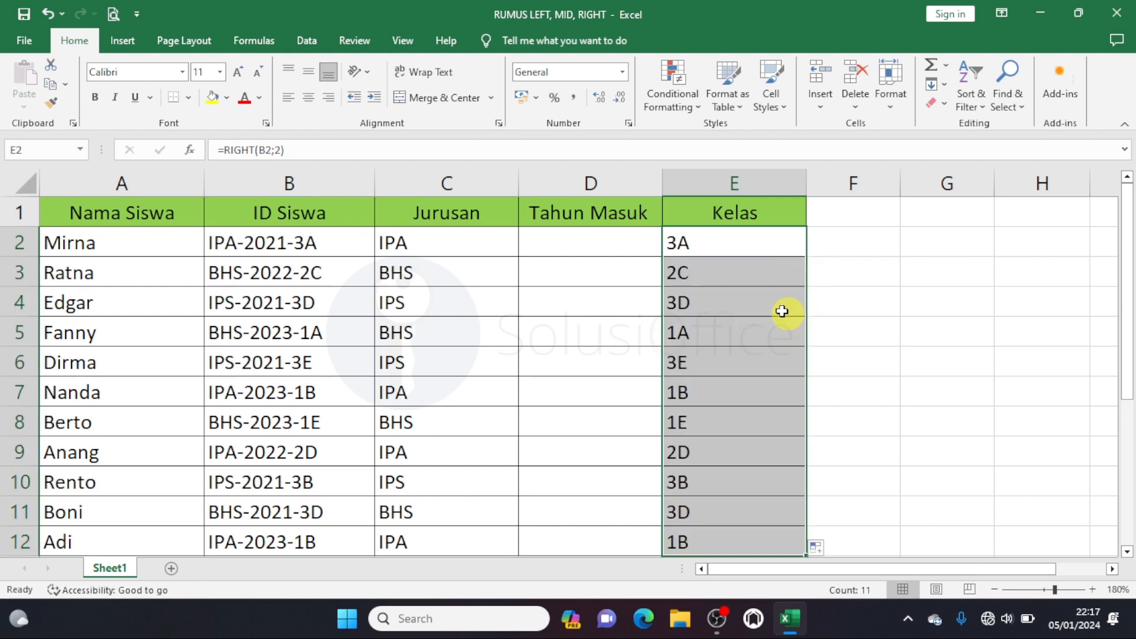
Check the Kelas results in E3 and E4 against the last two characters of the IDs in B3 and B4
click(678, 274)
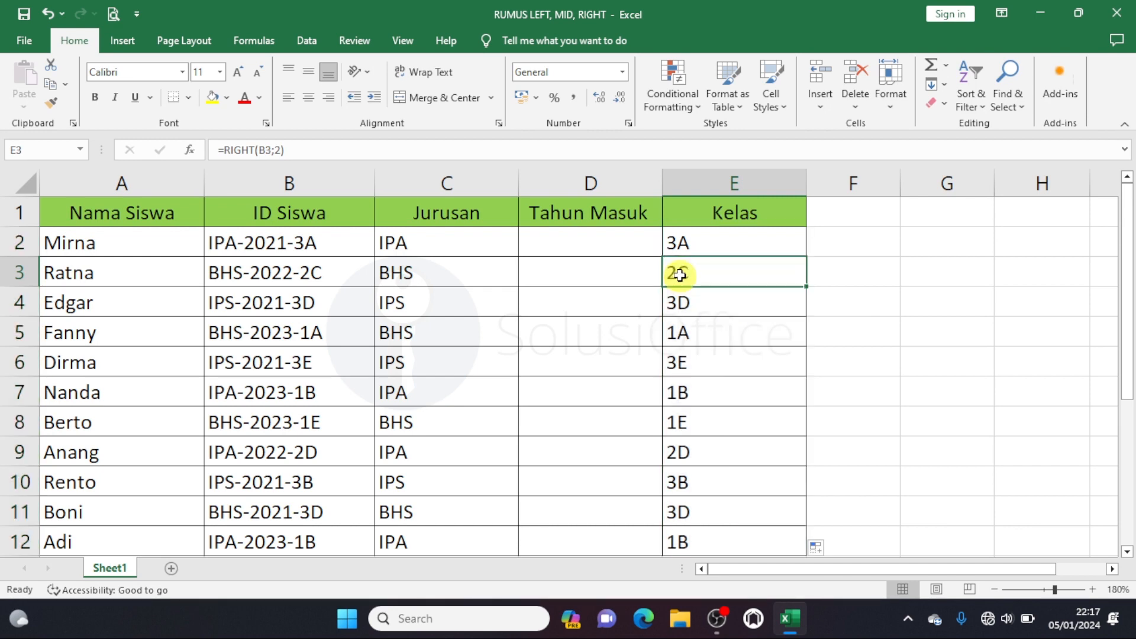
click(330, 276)
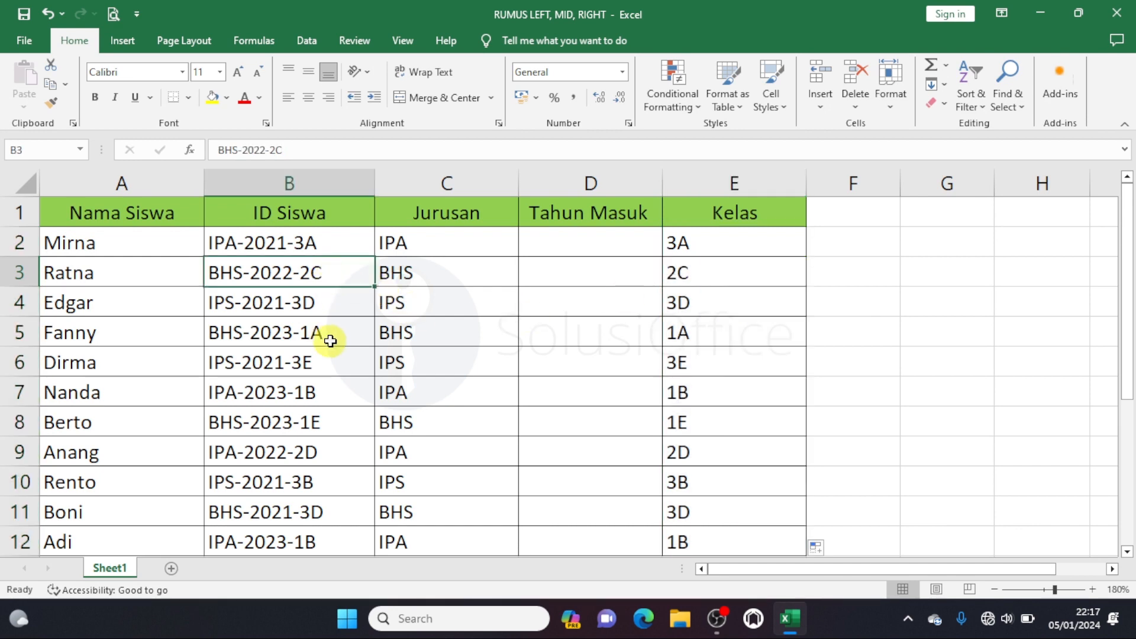
click(331, 306)
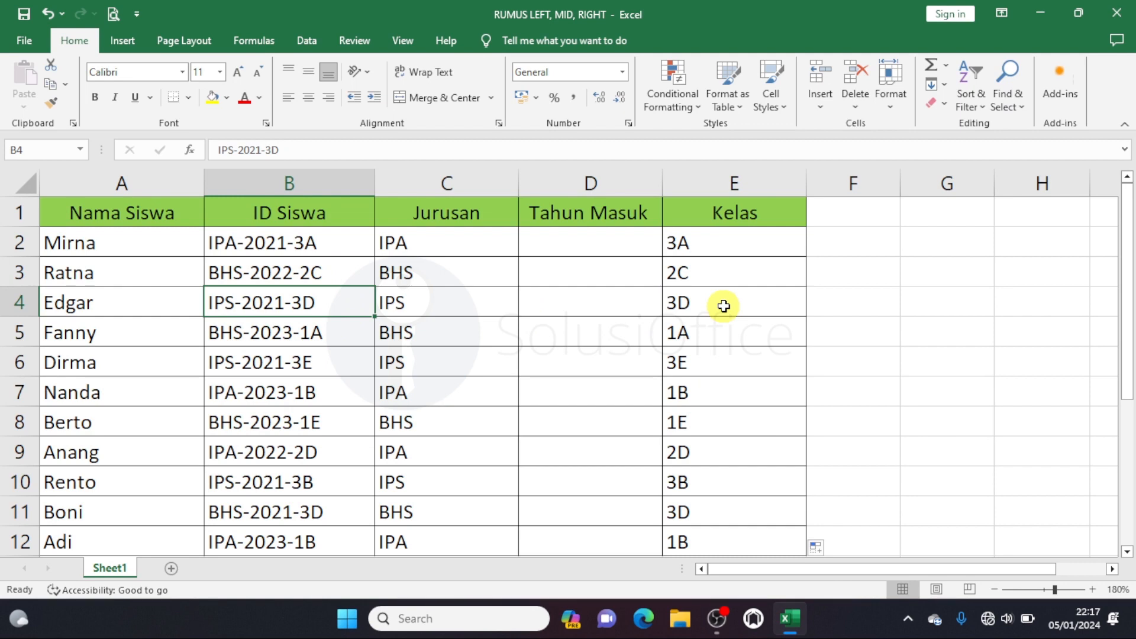
click(723, 306)
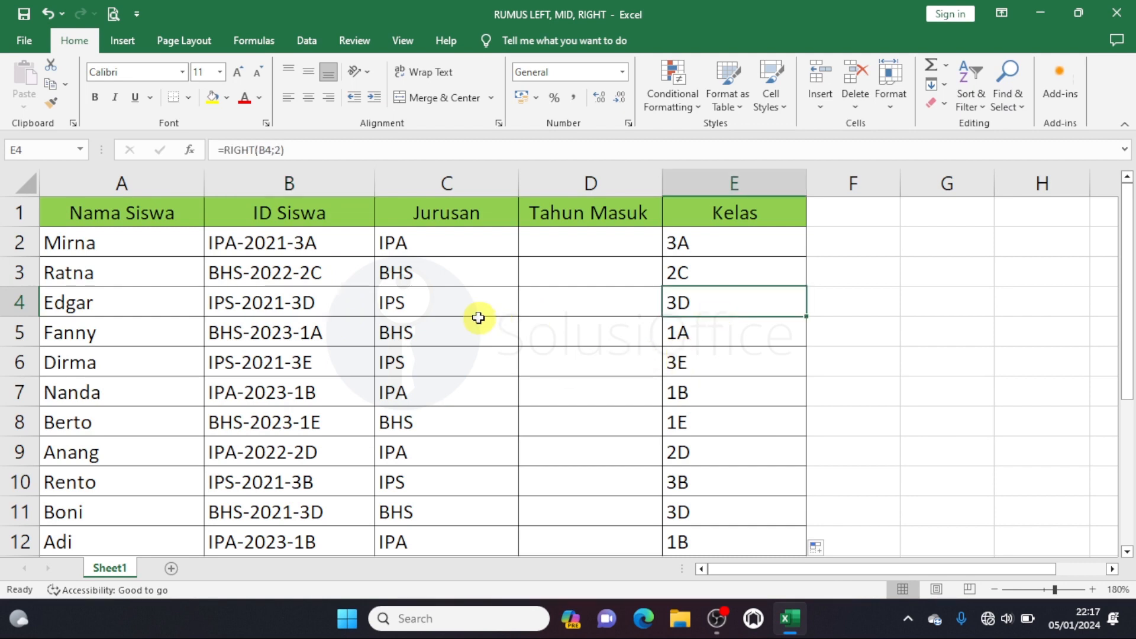
Examine the major prefix, class suffix and middle year digits of the ID in B2, alongside the Jurusan and Tahun Masuk cells in row 2
click(441, 253)
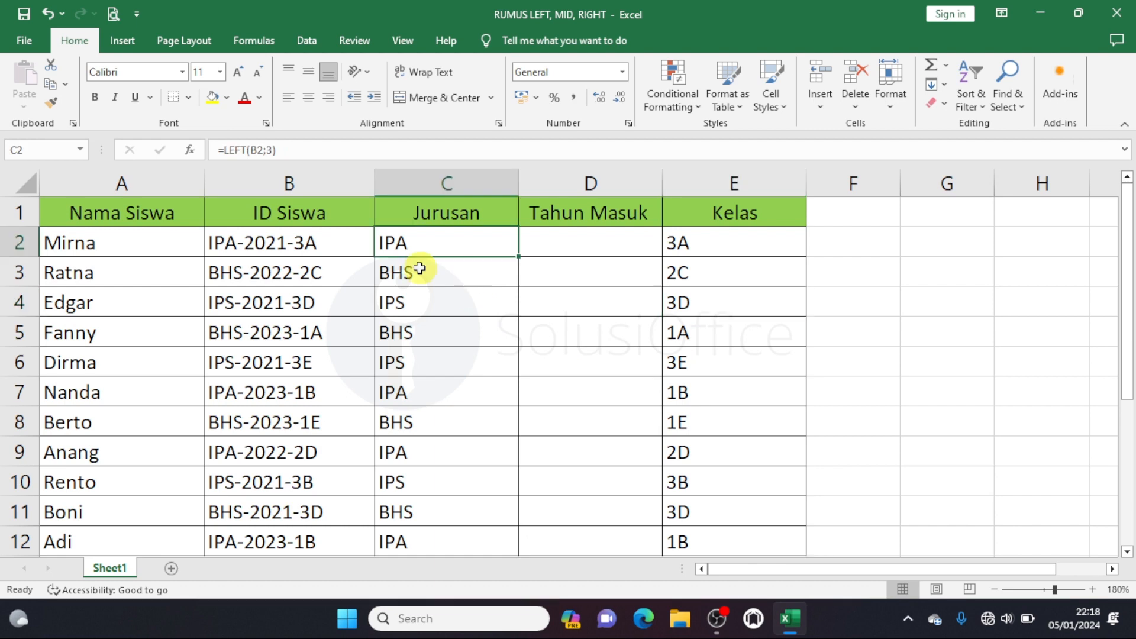
click(235, 243)
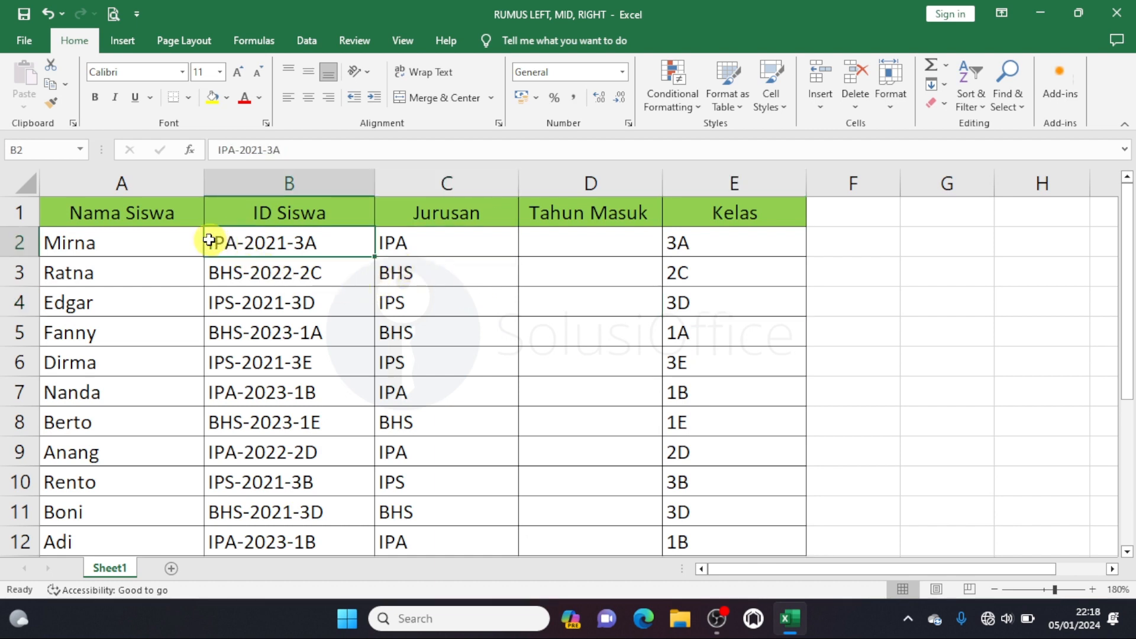
double_click(207, 243)
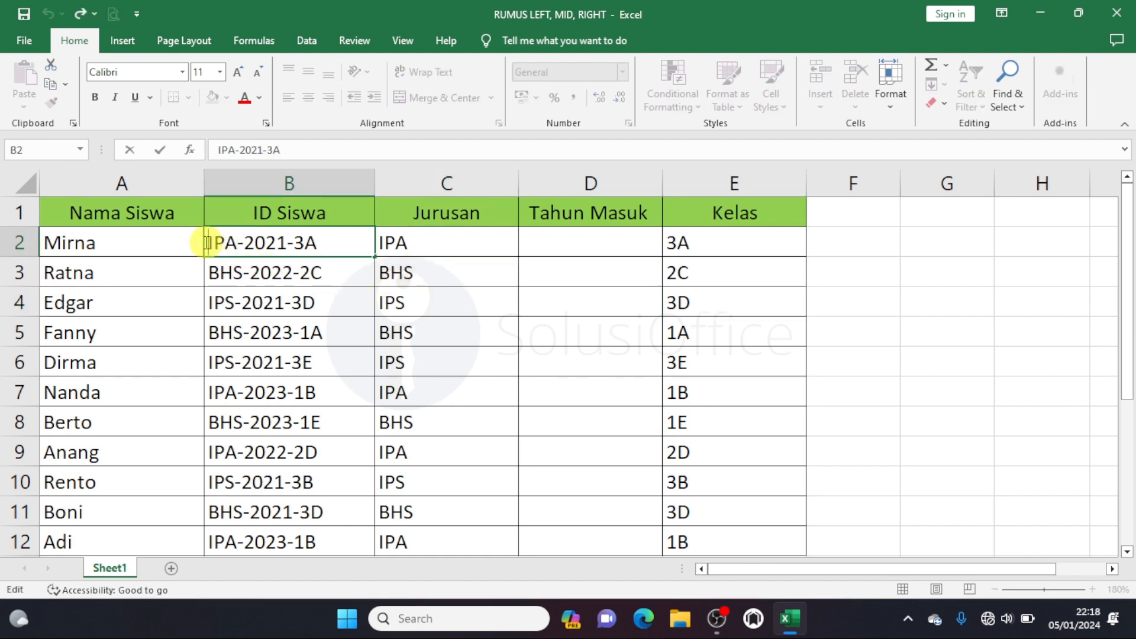
drag(207, 242, 237, 242)
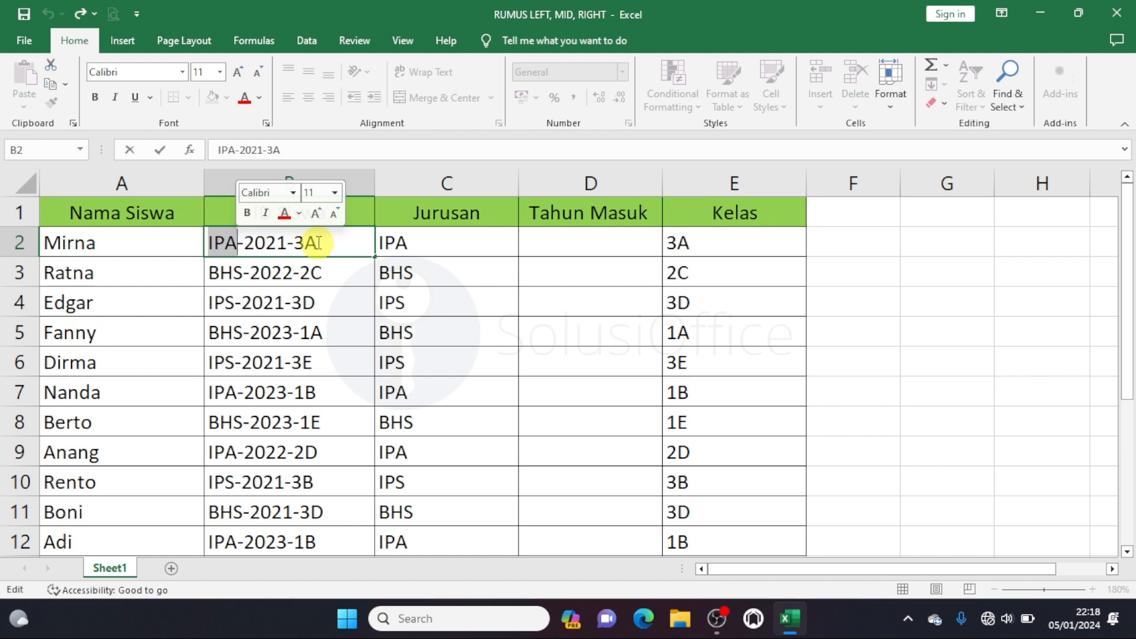
double_click(297, 242)
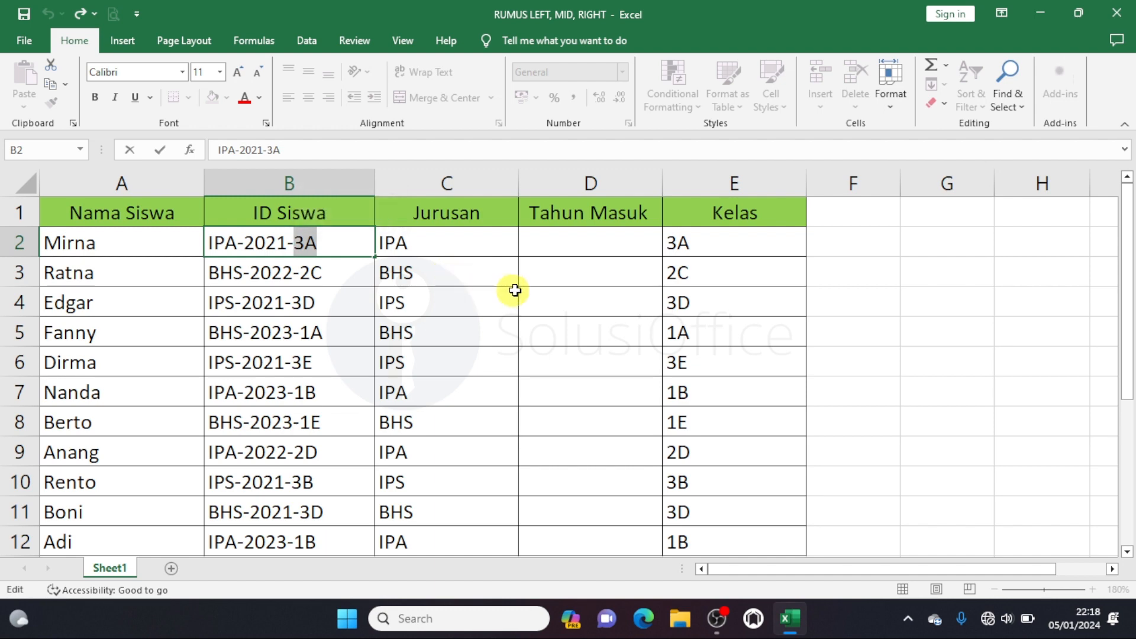
click(586, 246)
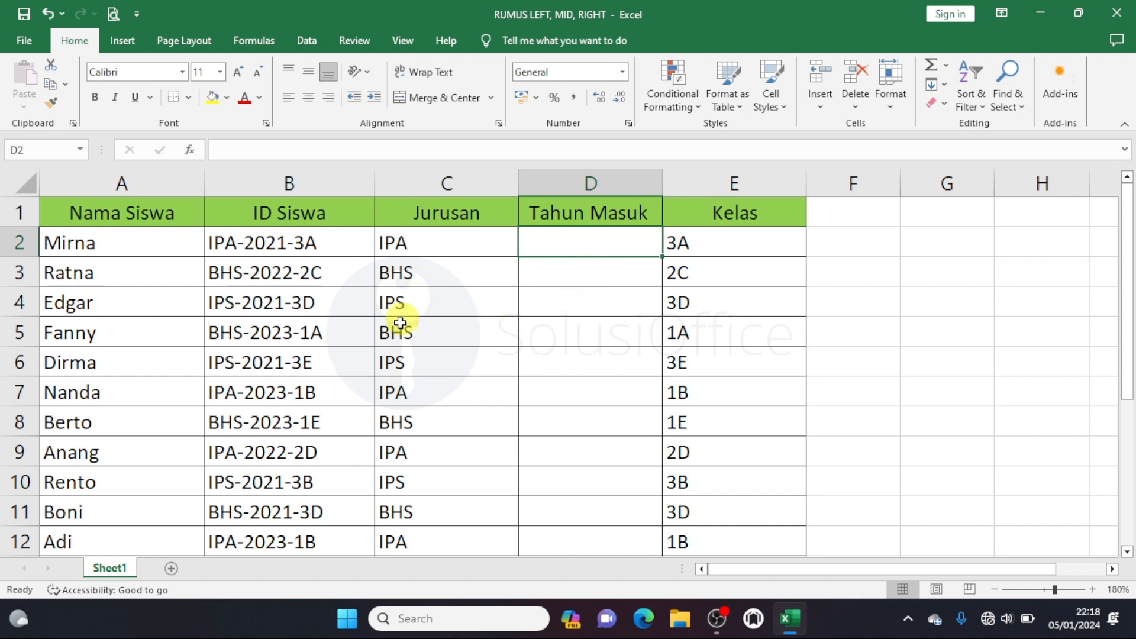
click(286, 248)
double_click(286, 247)
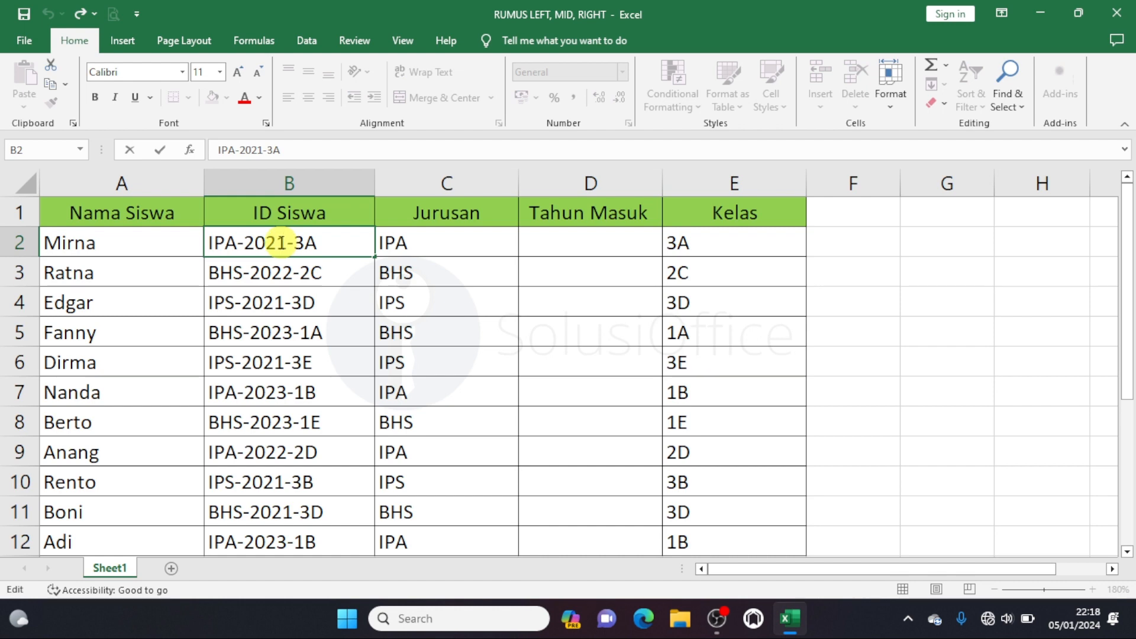
drag(287, 244, 245, 241)
key(Escape)
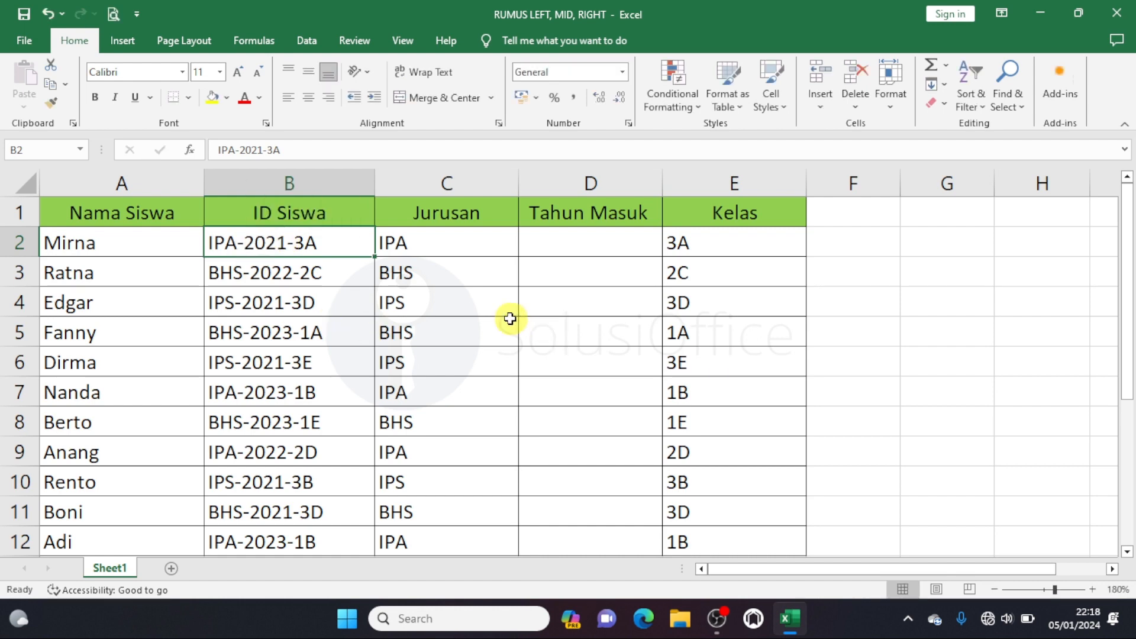
Extract the four-digit entry year from the first student's ID into Tahun Masuk cell D2 with the formula =MID(B2;5;4)
click(556, 249)
text(=)
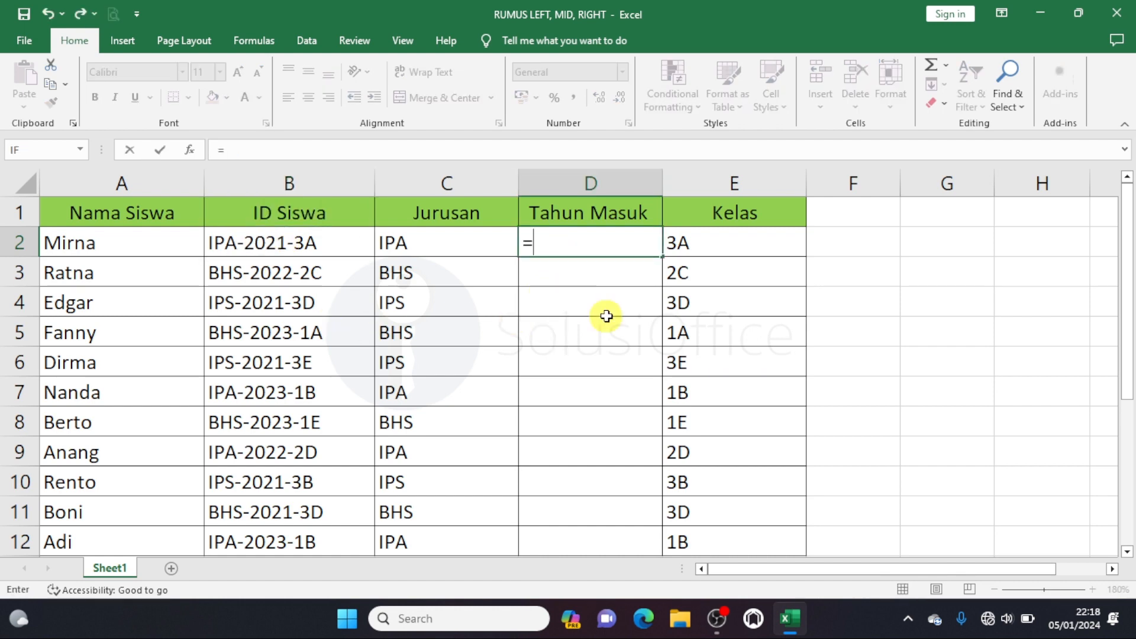
text(mid)
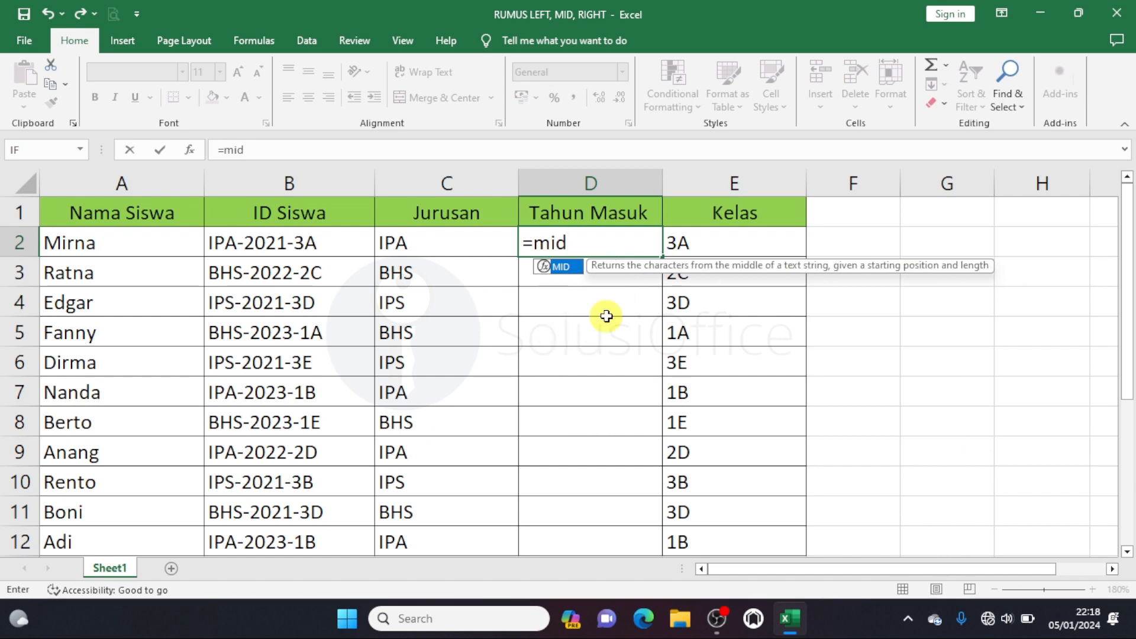
text(()
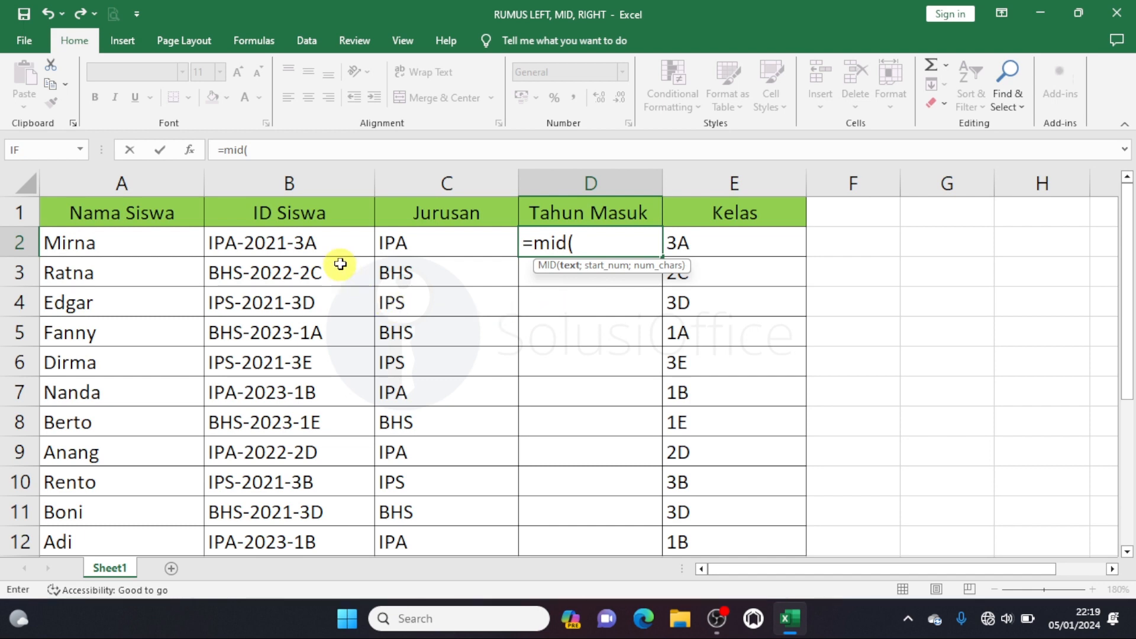
click(330, 243)
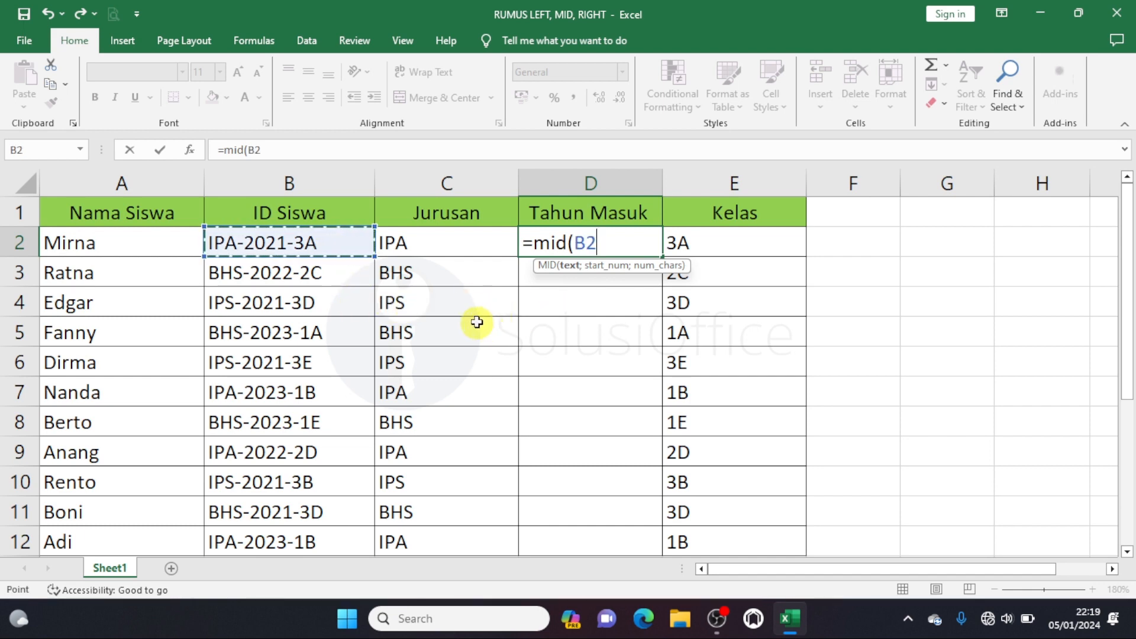
text(;)
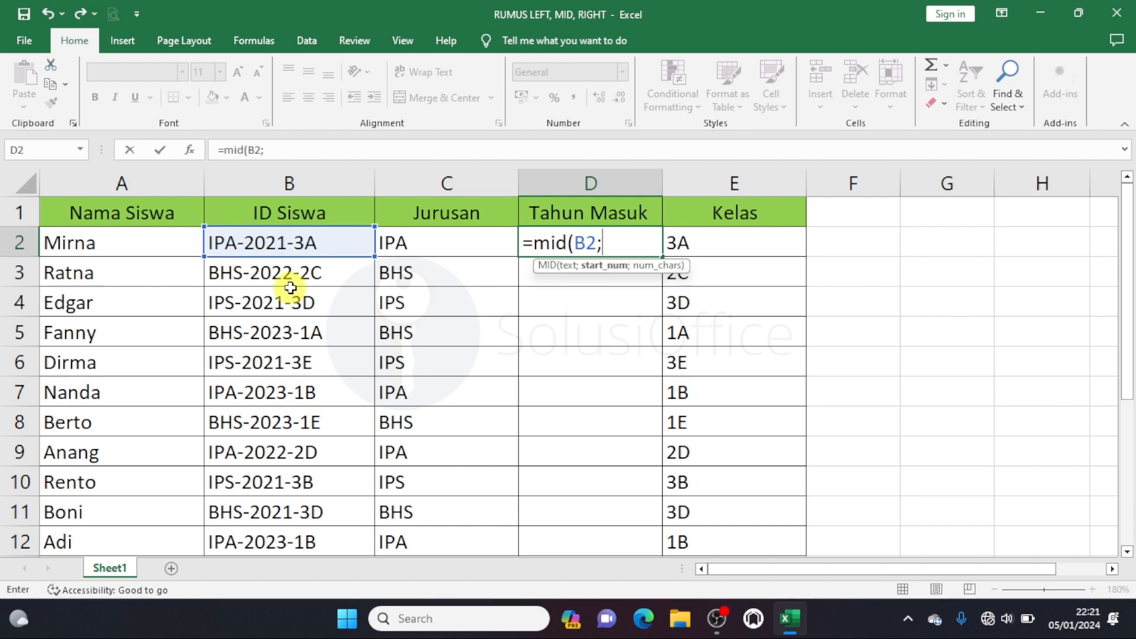
text(5;)
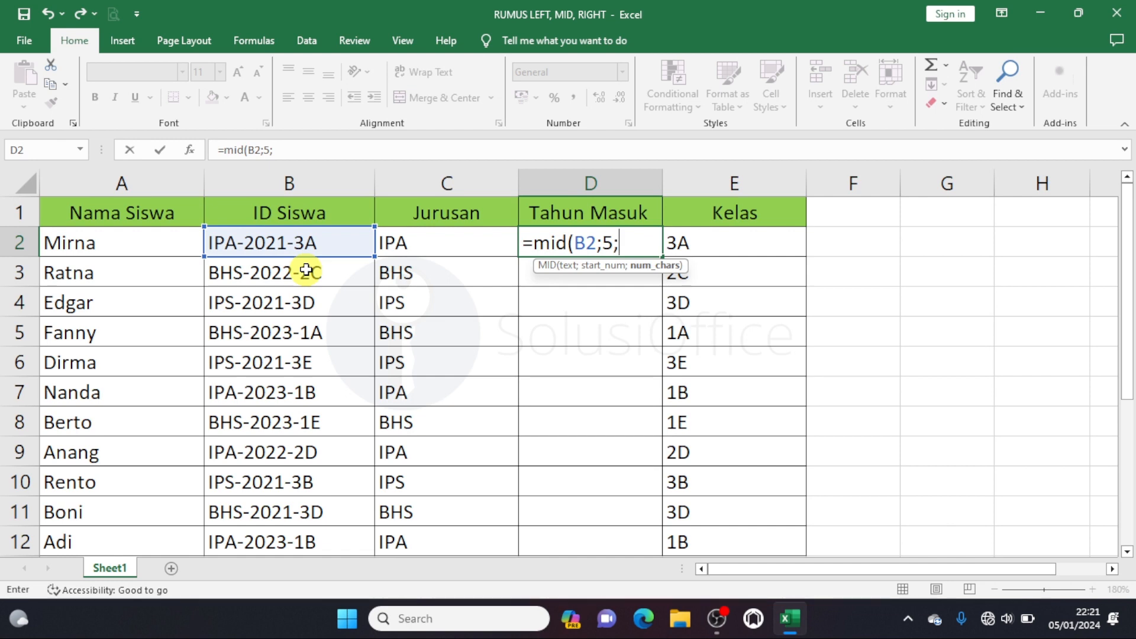
text(4))
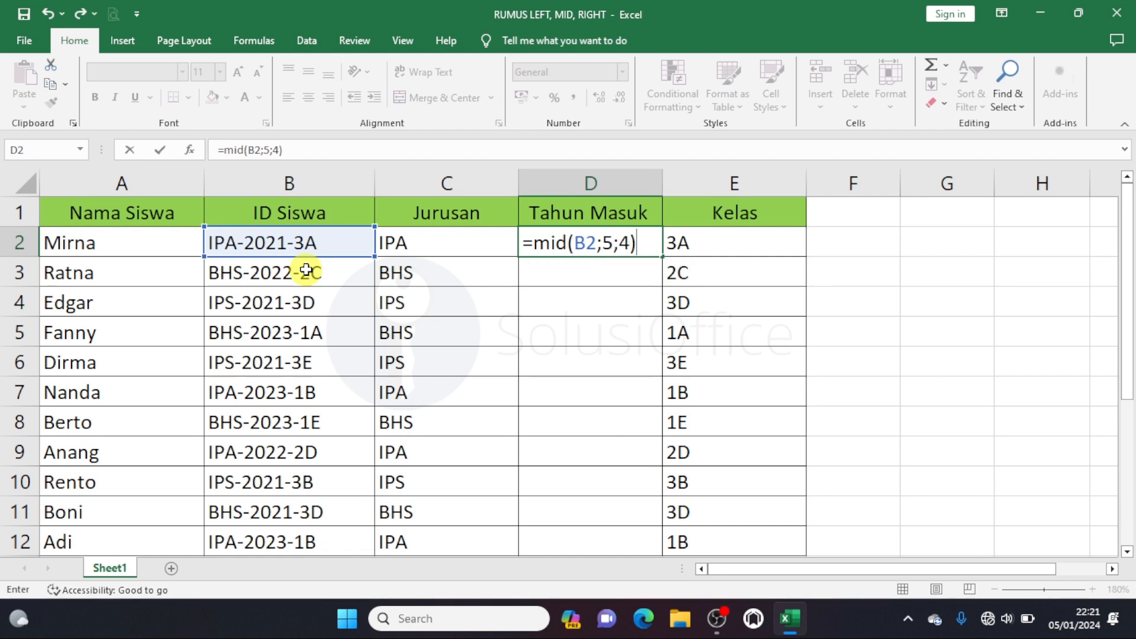
key(Return)
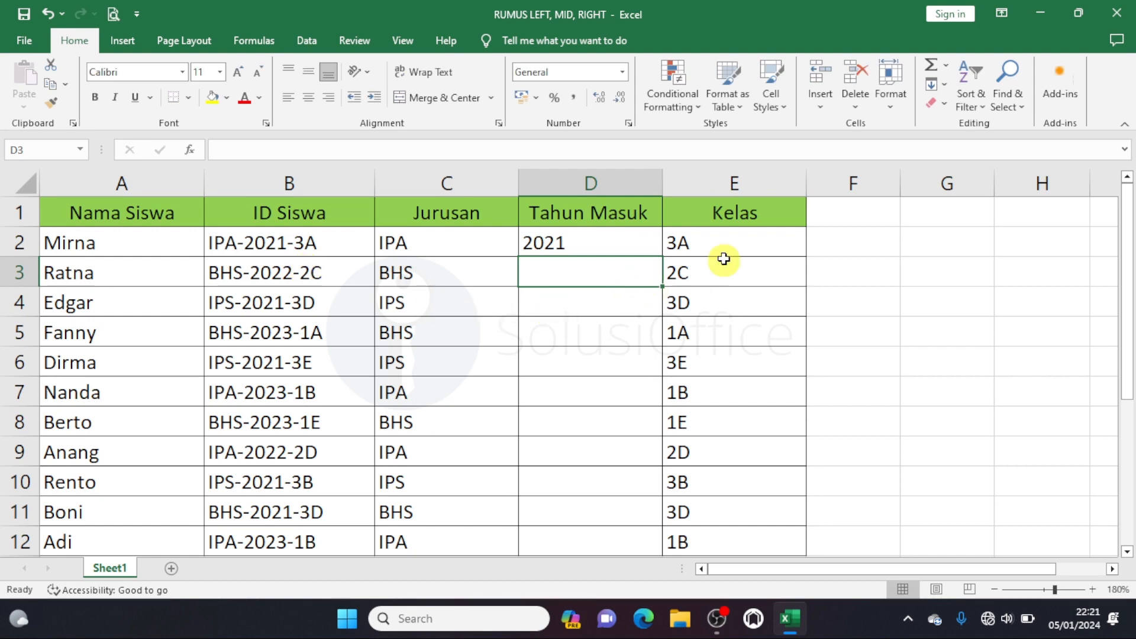
Fill the MID formula down the Tahun Masuk column to D12 and compare the years in D3 and D4 with their IDs
click(611, 243)
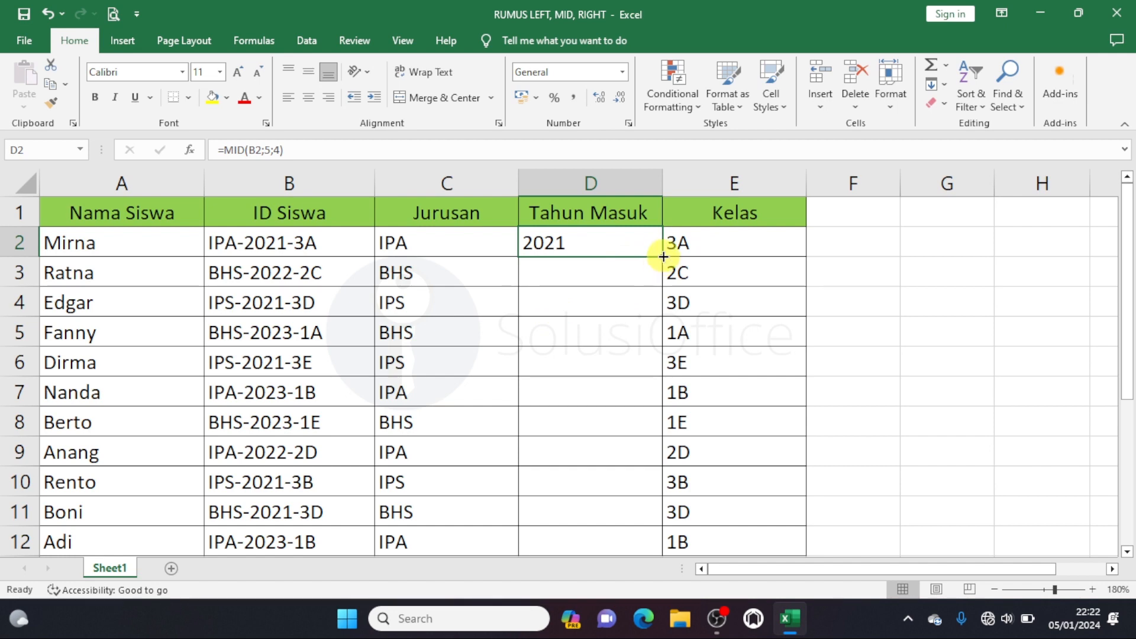
double_click(663, 256)
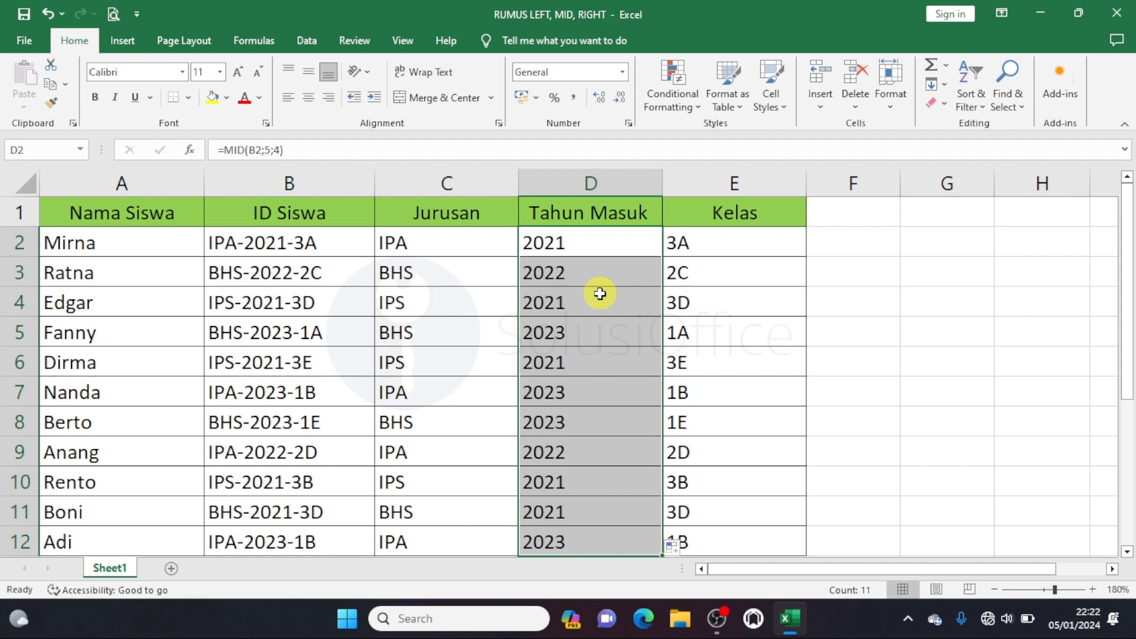
click(583, 274)
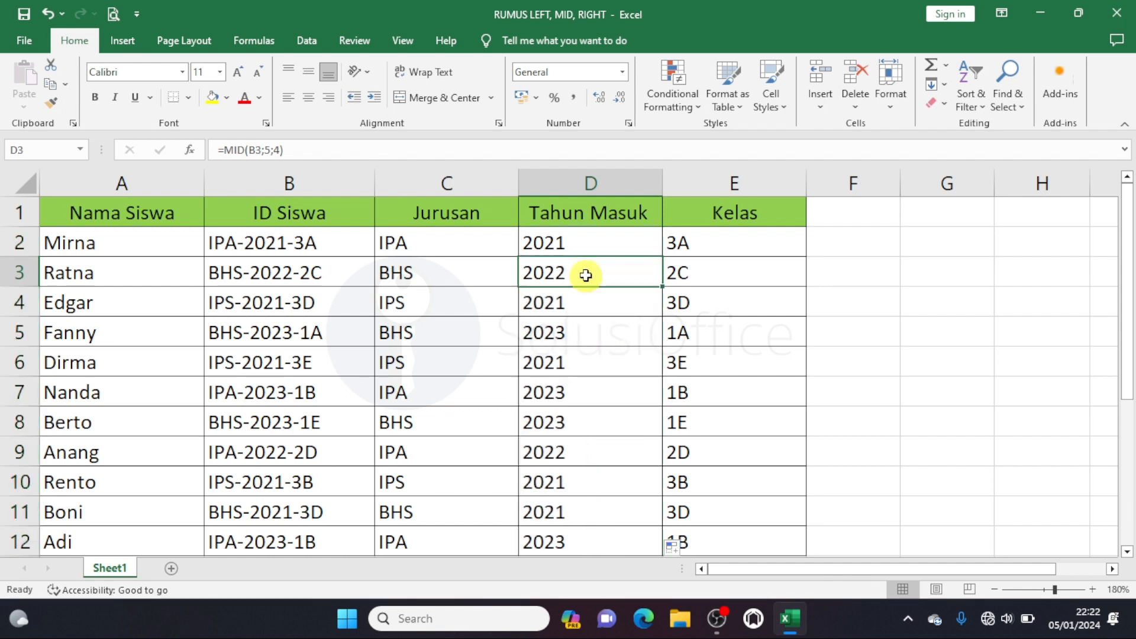
drag(532, 273, 292, 270)
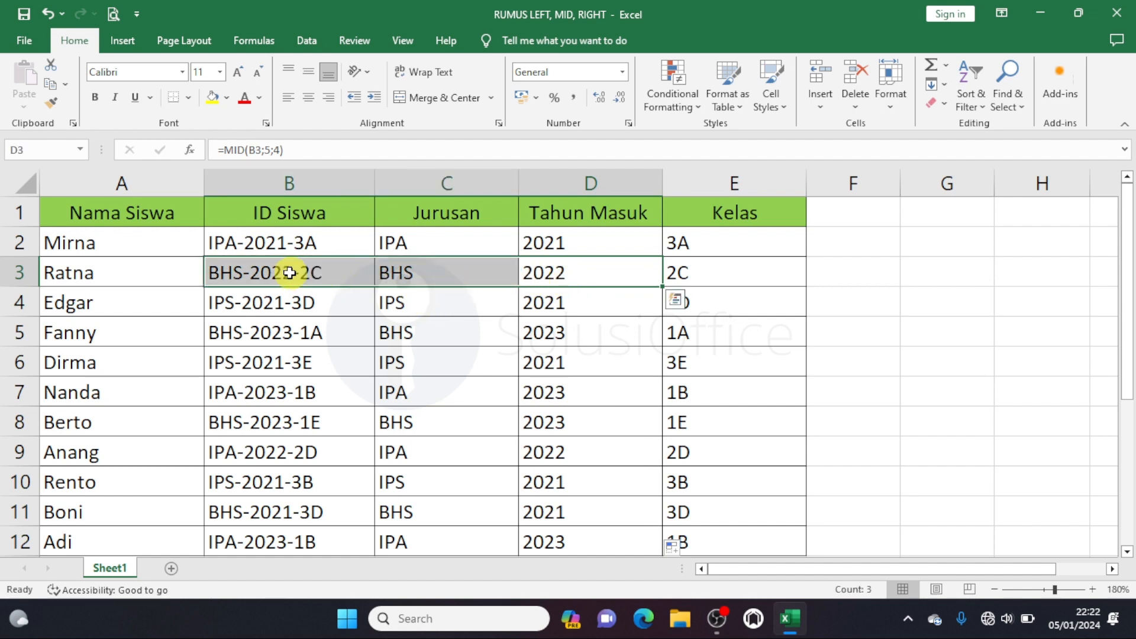
click(291, 271)
drag(266, 310, 559, 302)
click(598, 301)
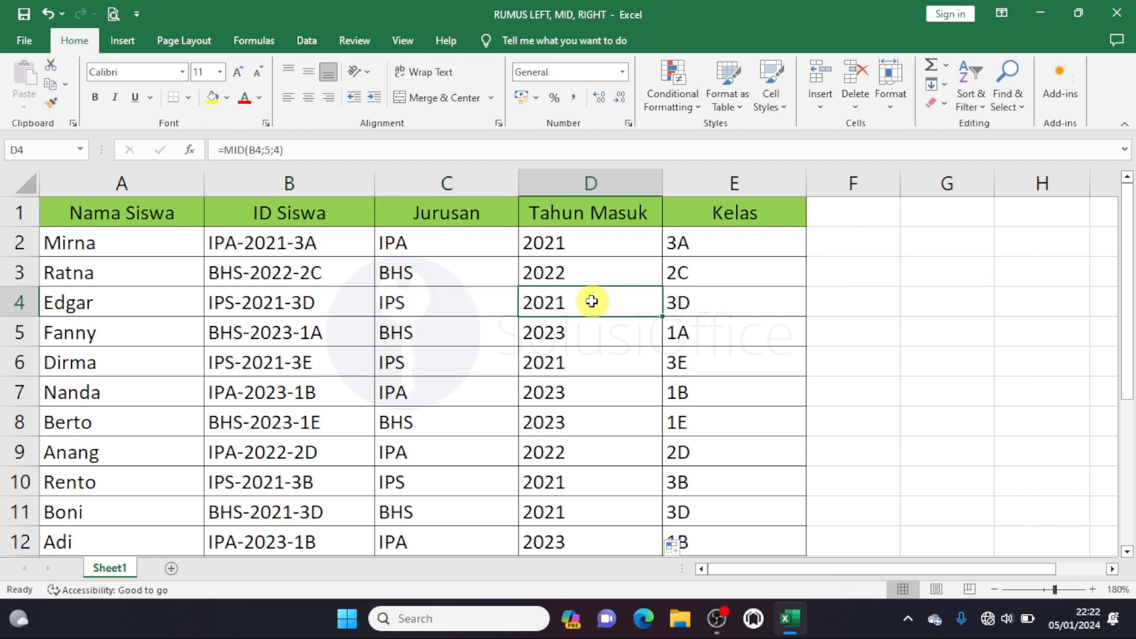
click(938, 329)
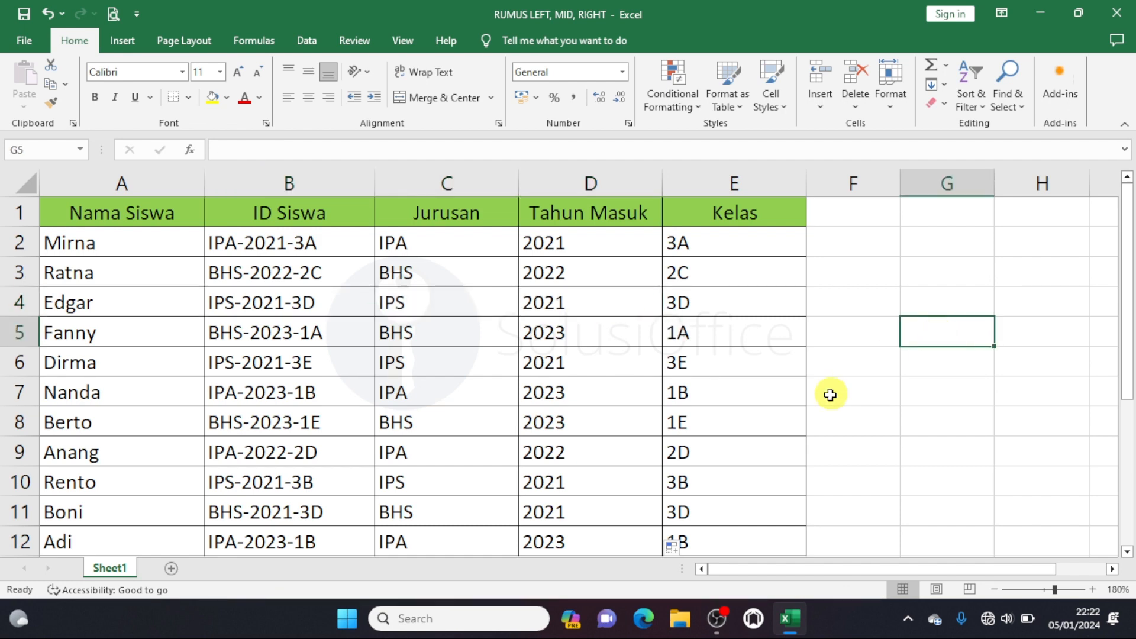